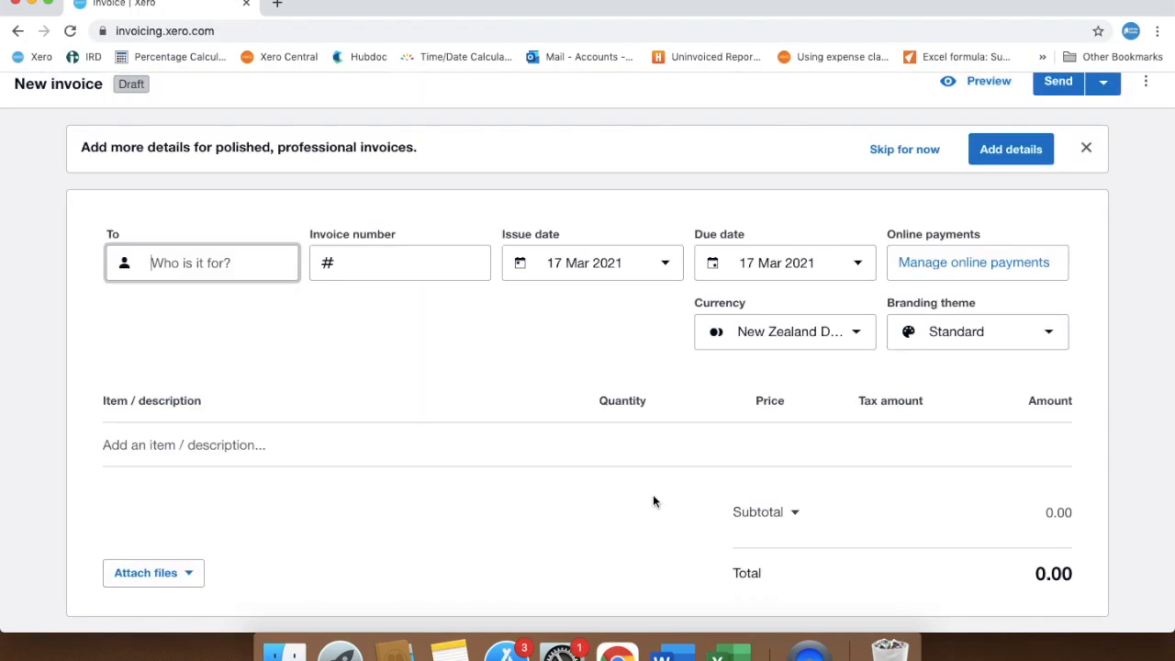
Add the Golf balls - white 3-pack item (GB3-White) as the first line of the new invoice
click(243, 447)
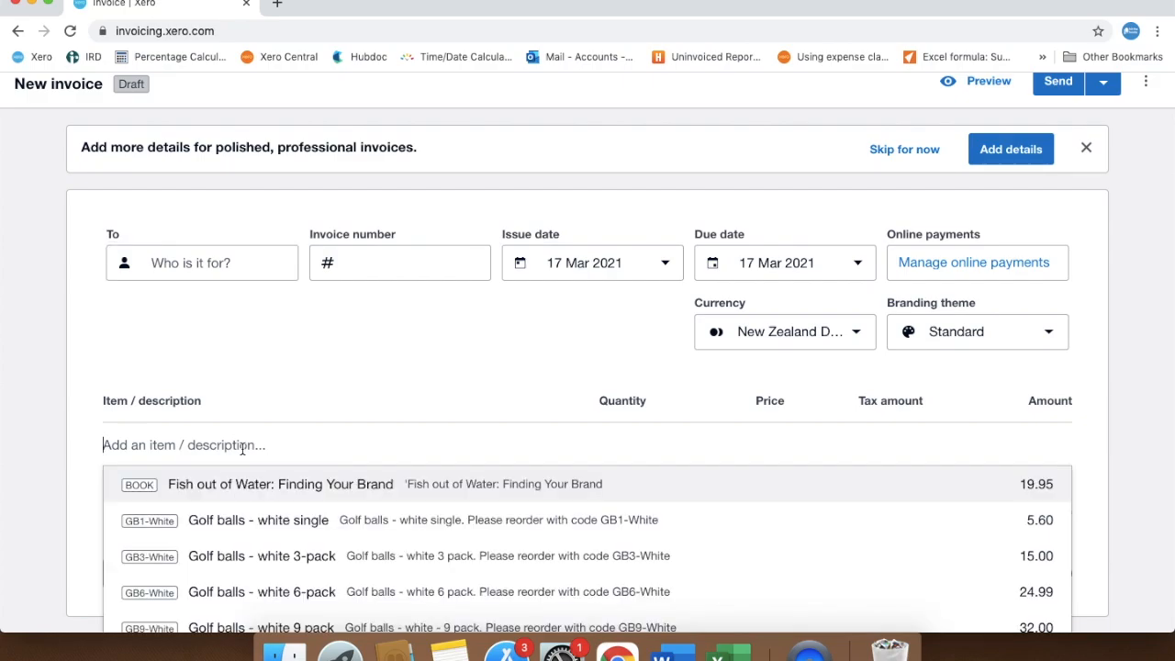
click(283, 555)
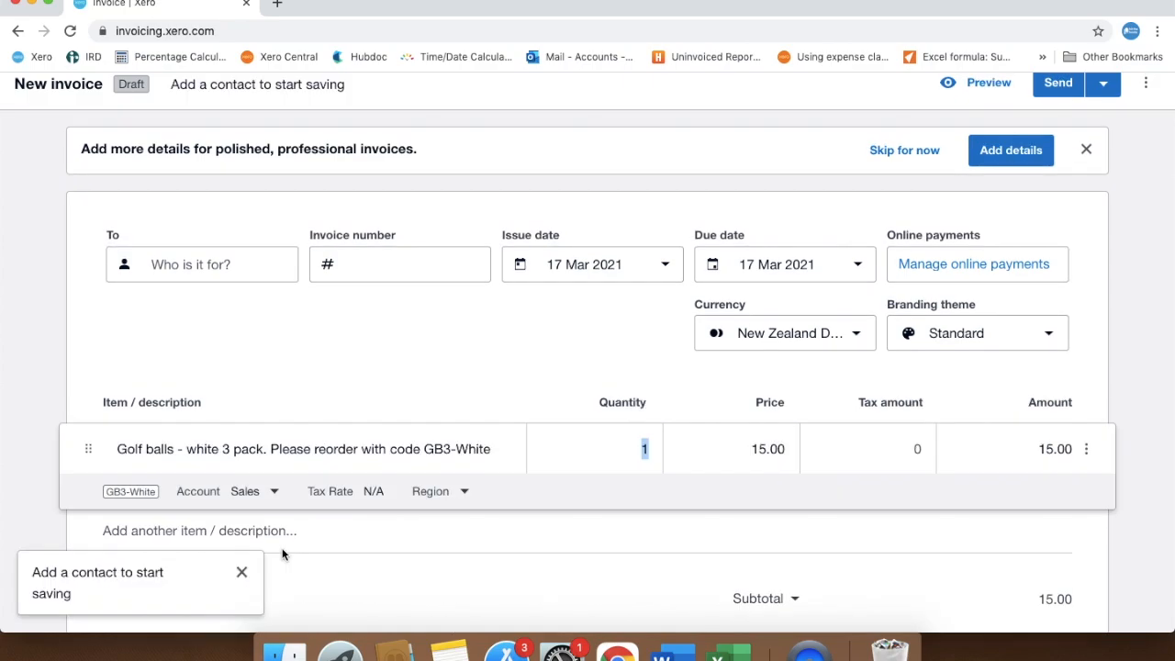
click(401, 597)
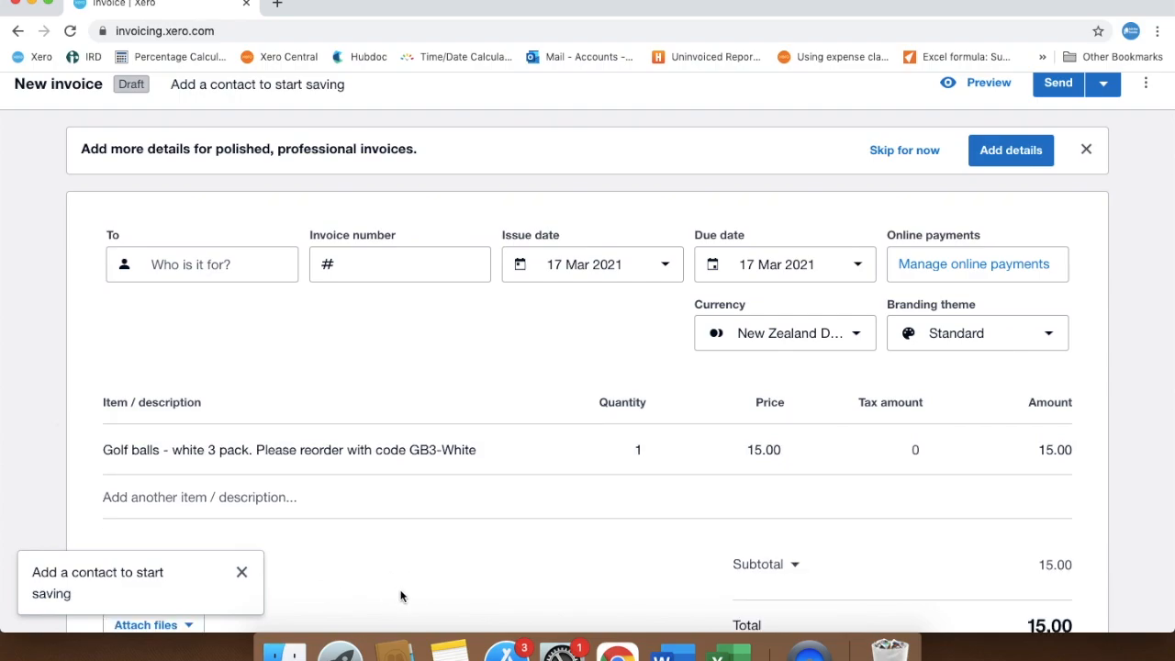
Go to Products and services and start a new item with code LAB and name Labour Per Hour
scroll(402, 597, up, 3)
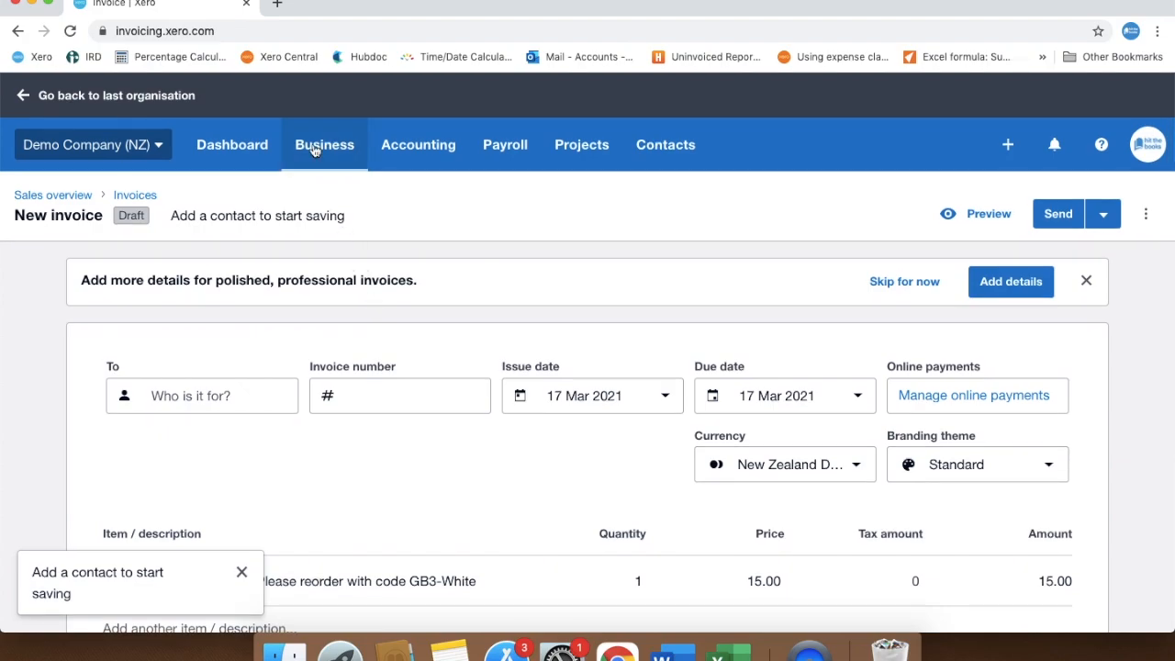
click(313, 147)
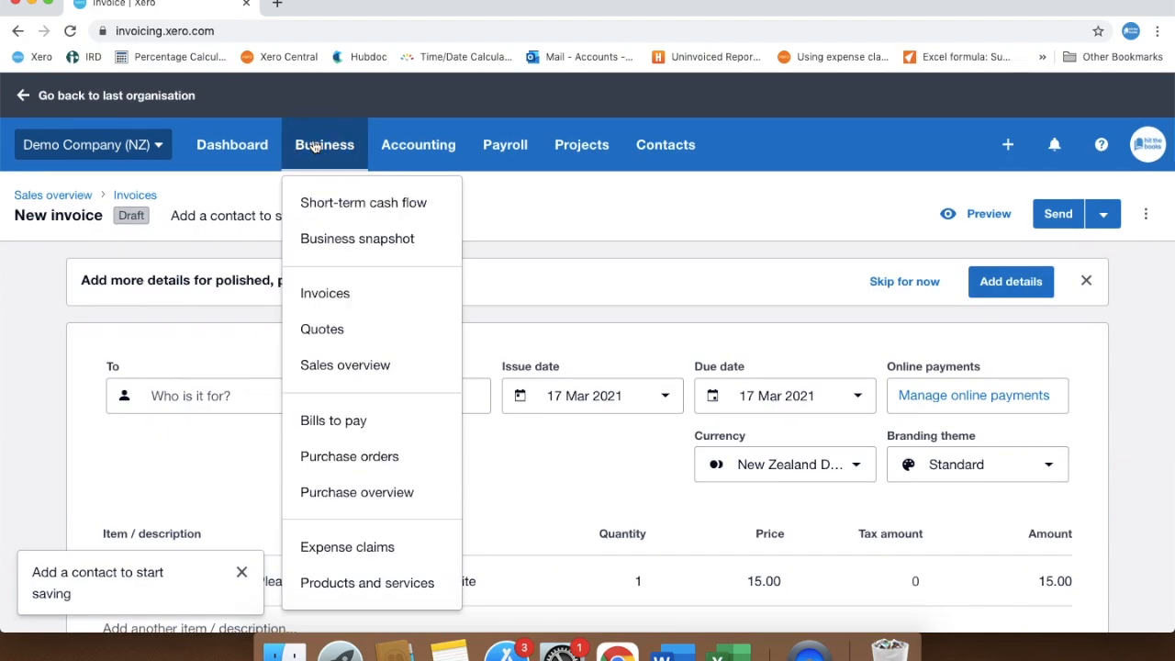
click(386, 588)
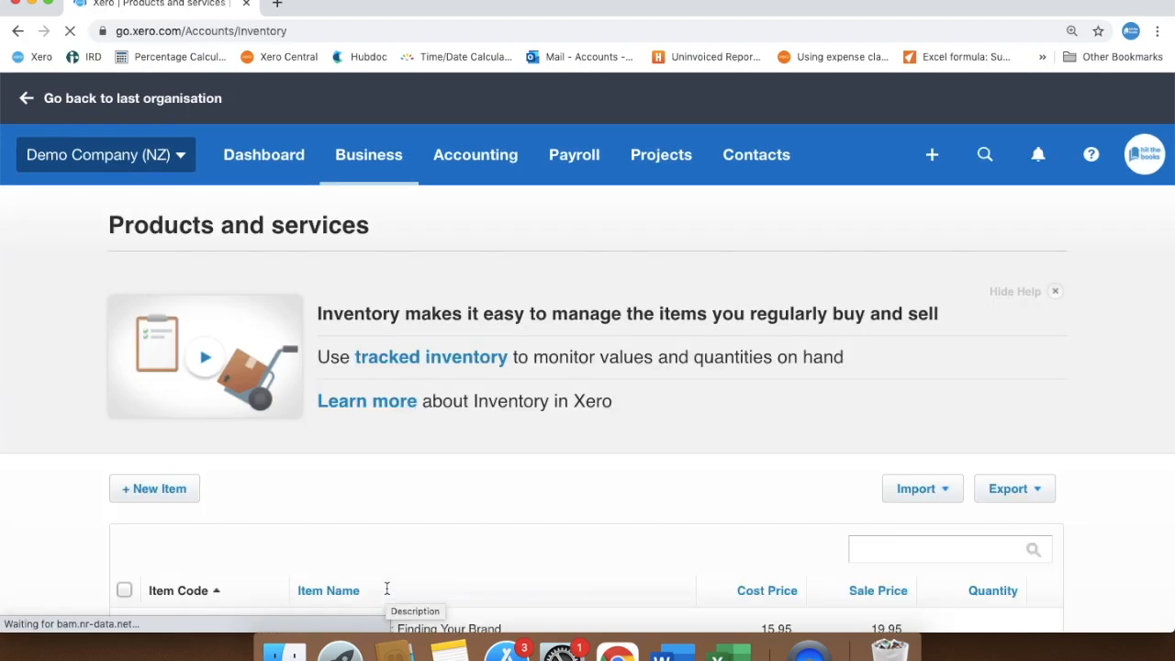
click(168, 489)
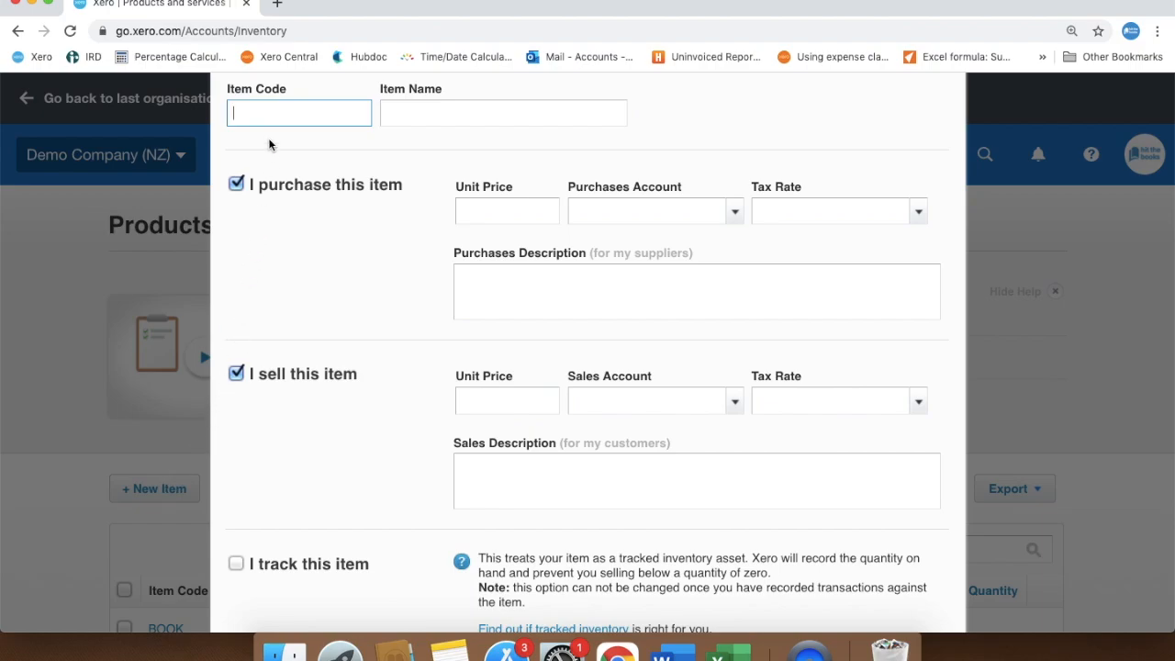
text(LAB)
click(428, 110)
text(Labour Per )
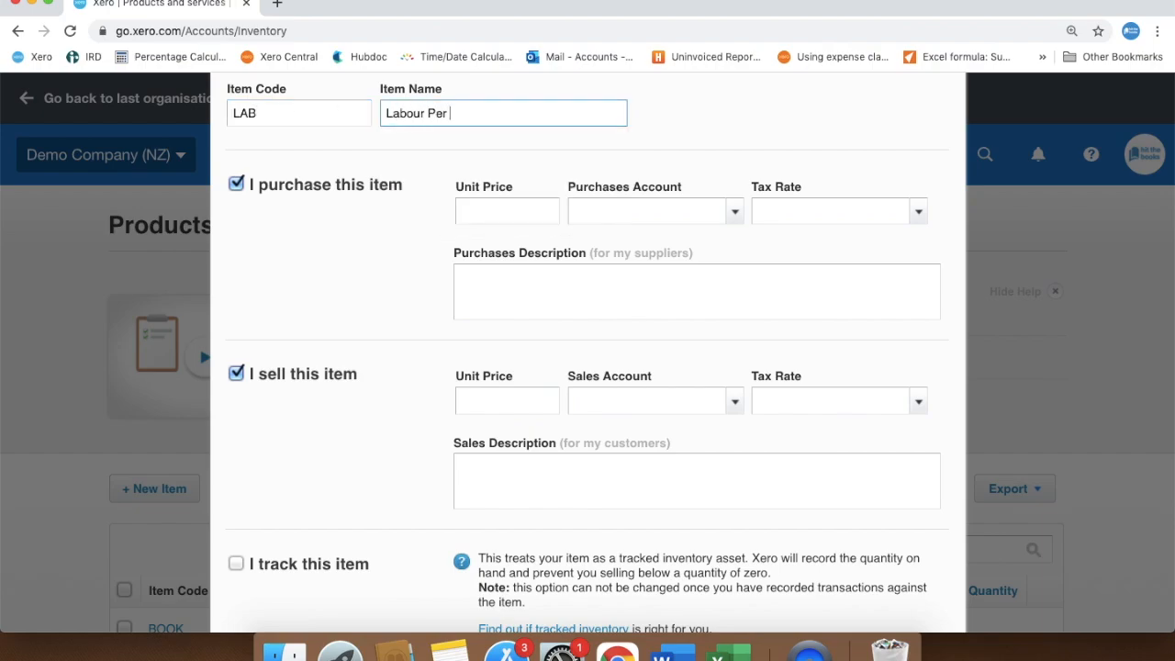
text(Hour)
Make the item sales-only with a unit price of 70 and account 271 - Sales - Labour, and save it
click(236, 184)
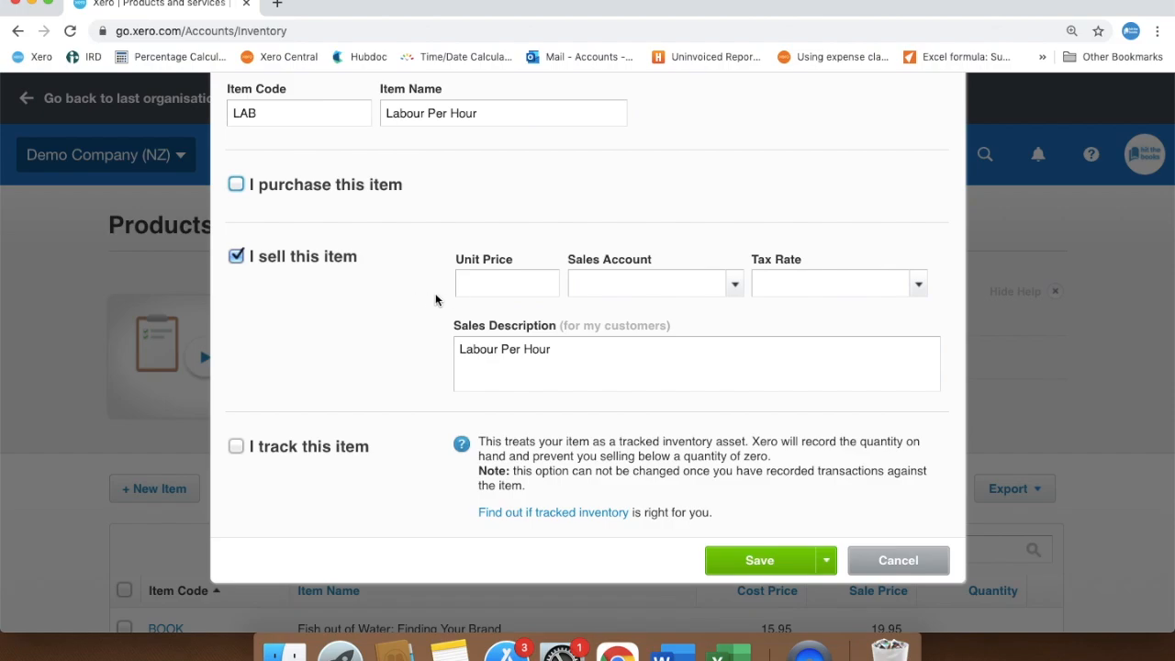
click(479, 283)
text(70)
click(648, 285)
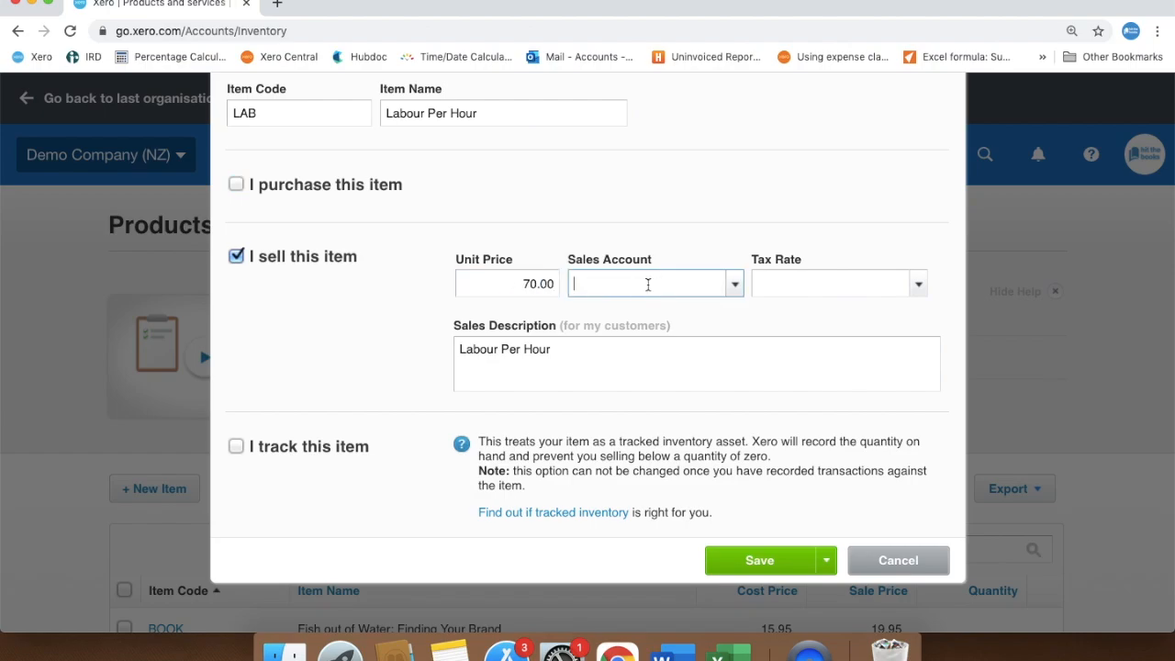
click(736, 288)
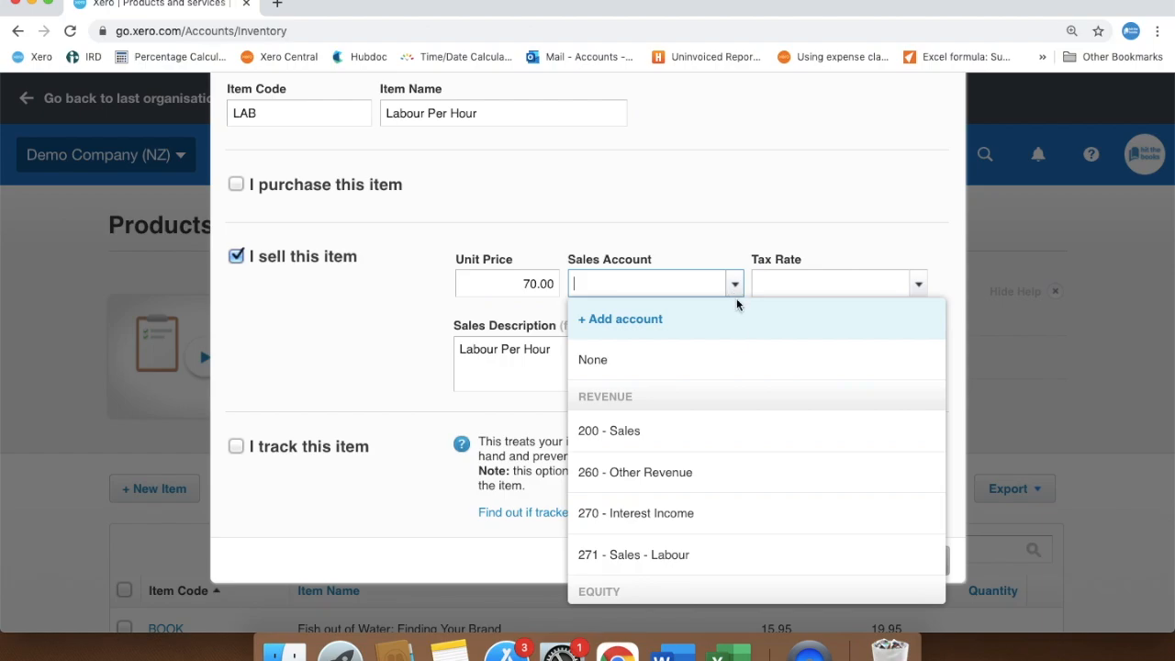
click(673, 562)
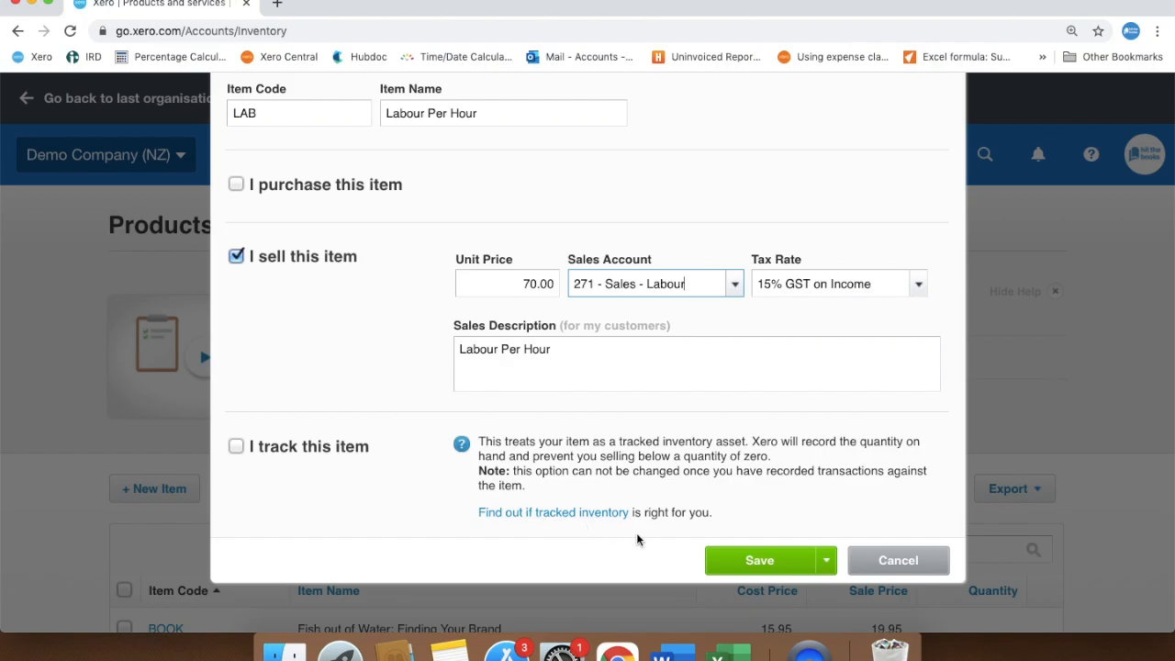
click(744, 560)
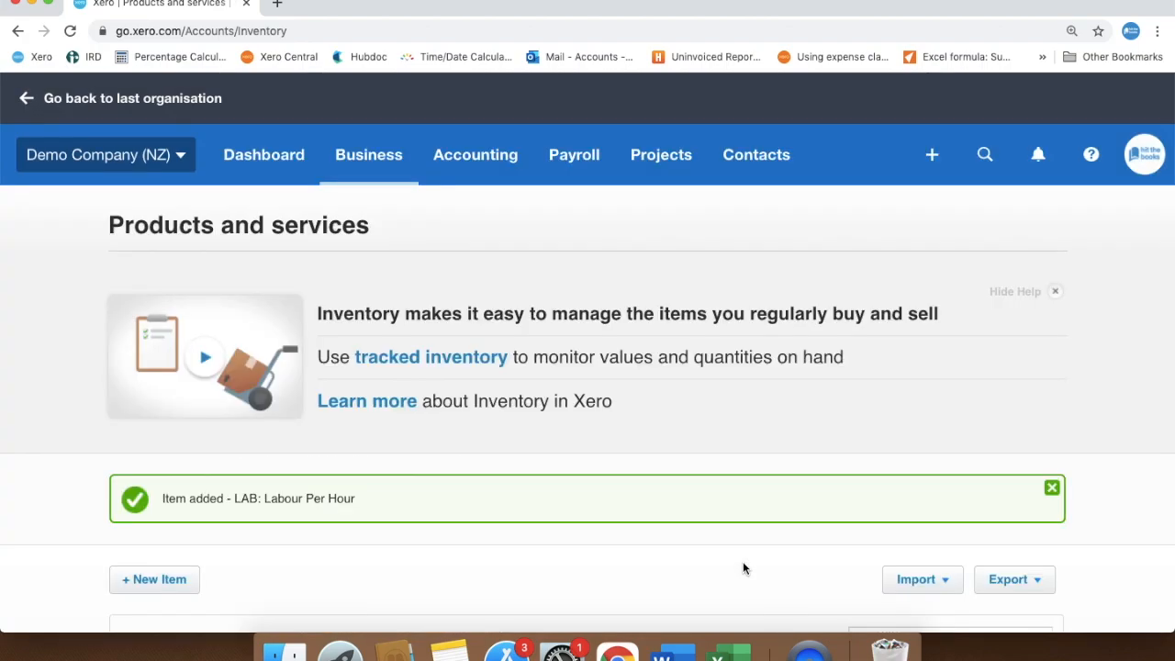
Go to the invoices list and create a new invoice for Basket Case
click(381, 164)
click(395, 326)
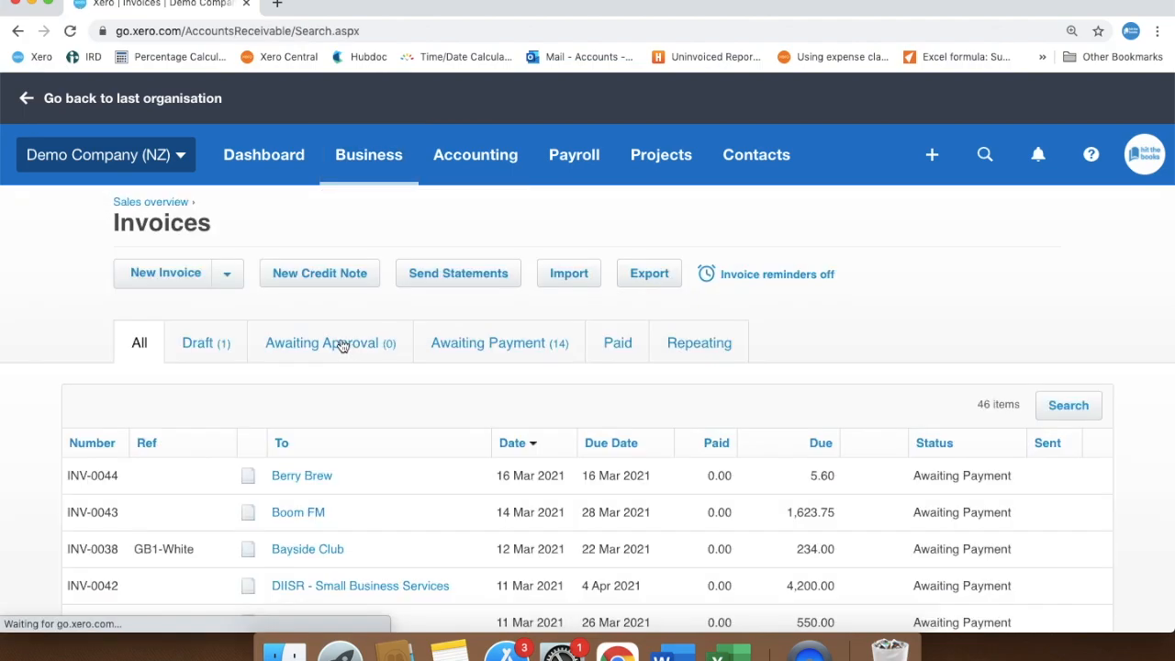
click(193, 281)
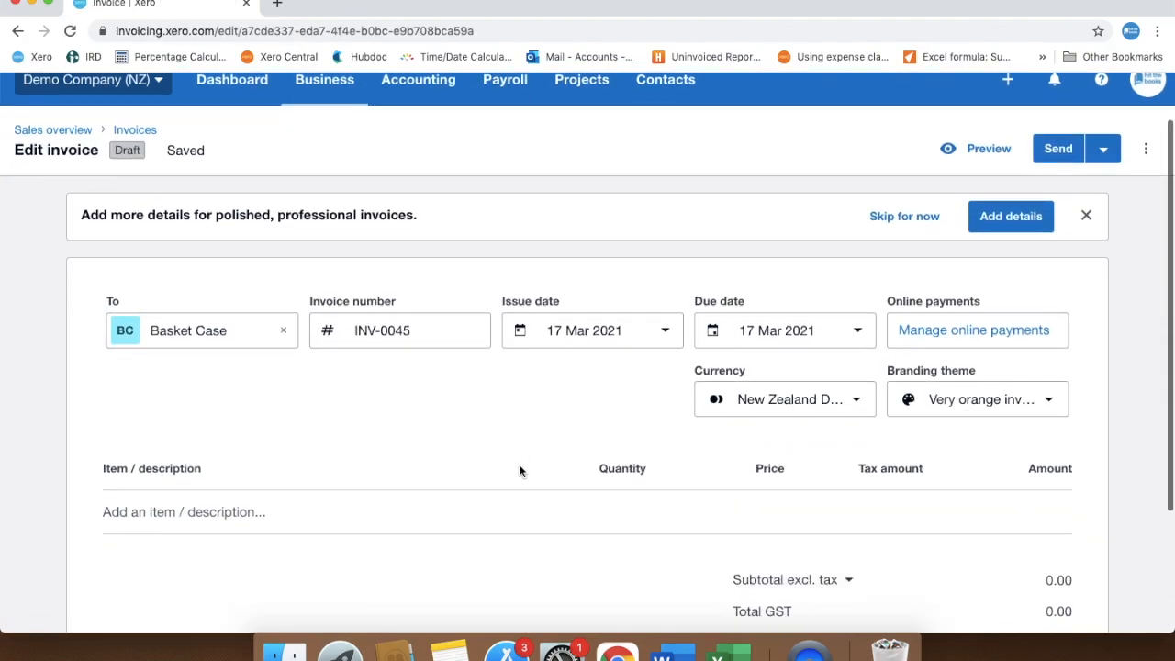
Look up the item code LAB in the invoice's first line and clear the entry again
scroll(518, 464, down, 3)
scroll(519, 470, down, 1)
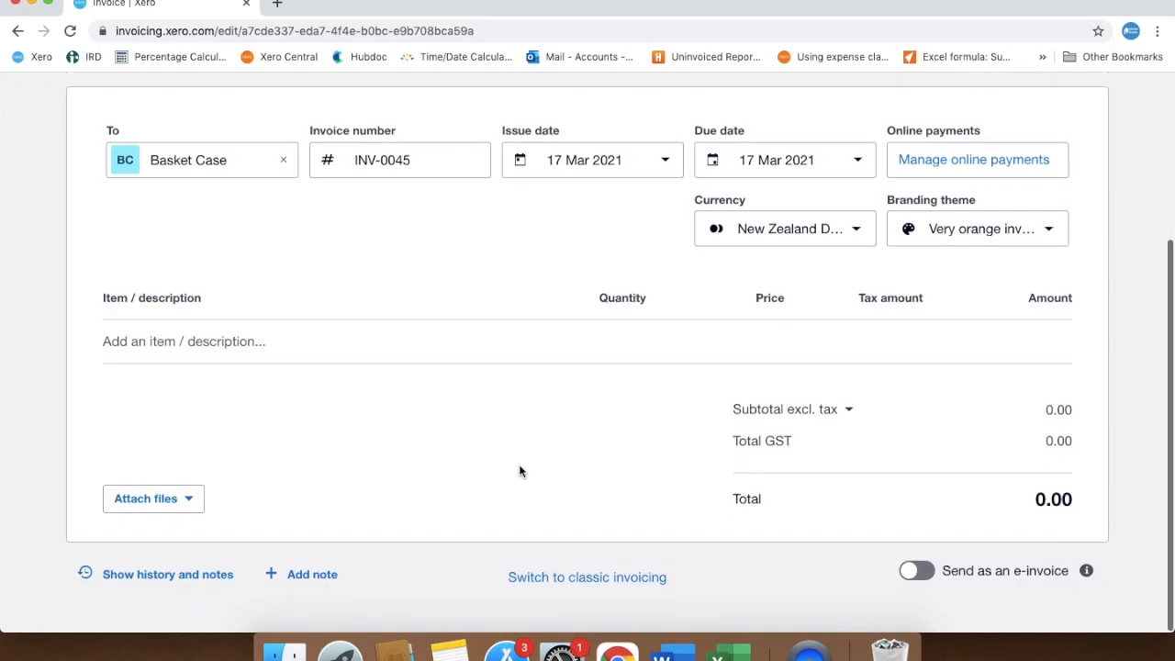
click(222, 340)
text(LAB)
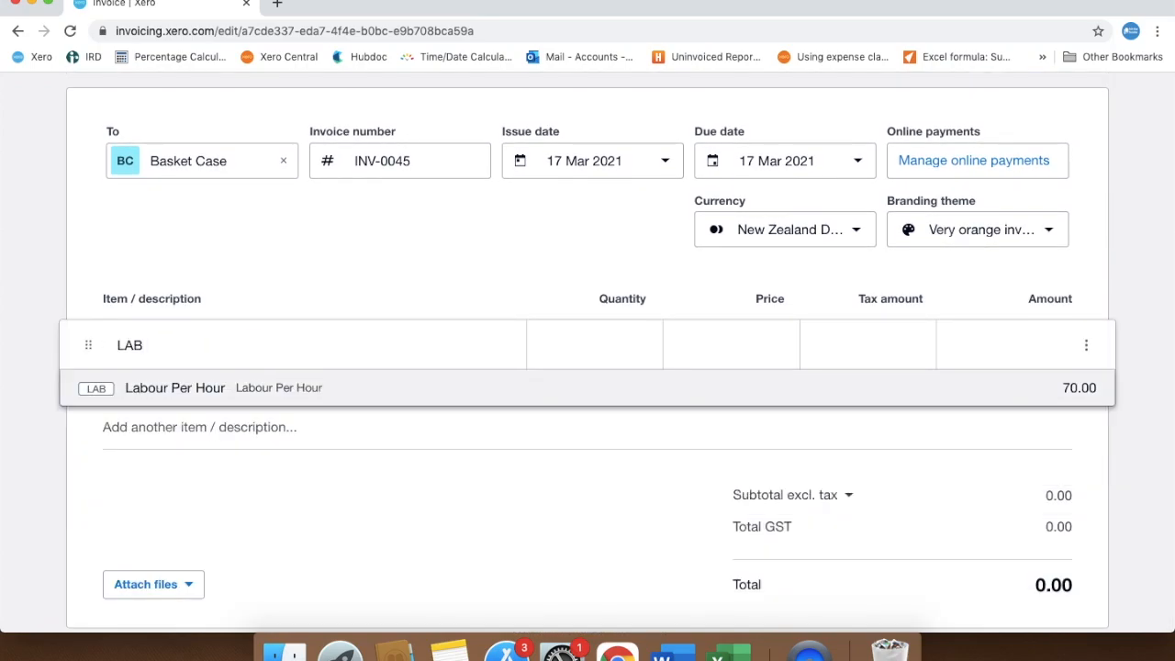
key(BackSpace)
key(BackSpace)
key(BackSpace)
scroll(396, 578, up, 1)
click(405, 606)
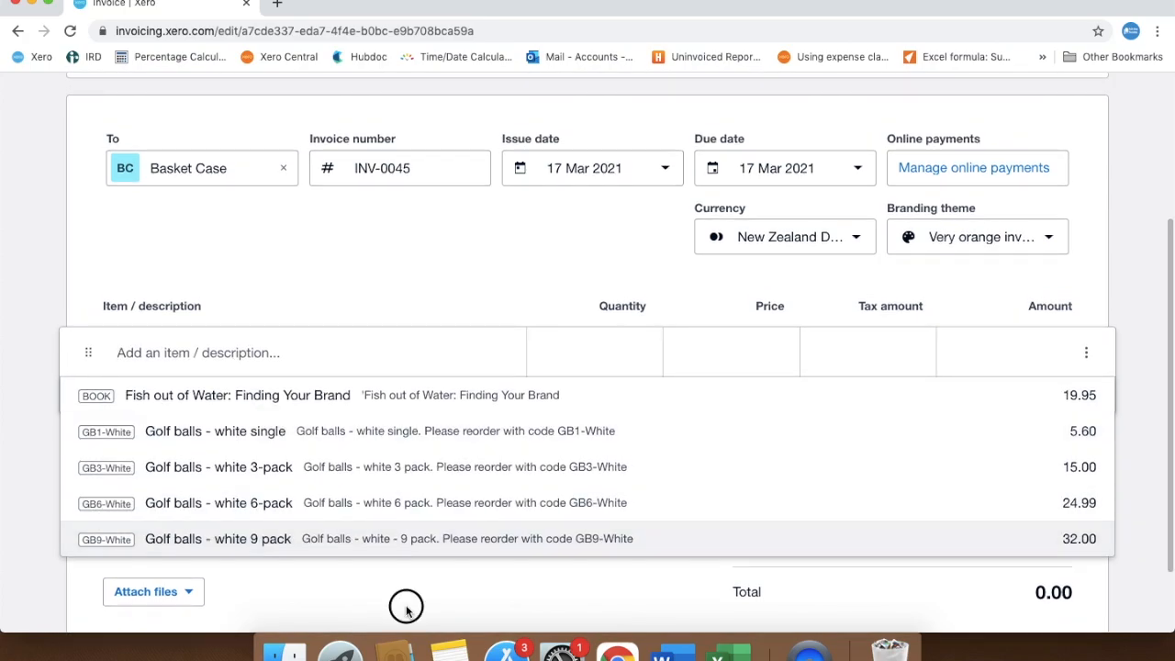
Find the item with the search word "labour" and add Labour Per Hour as the invoice's first line
click(268, 341)
text(labour)
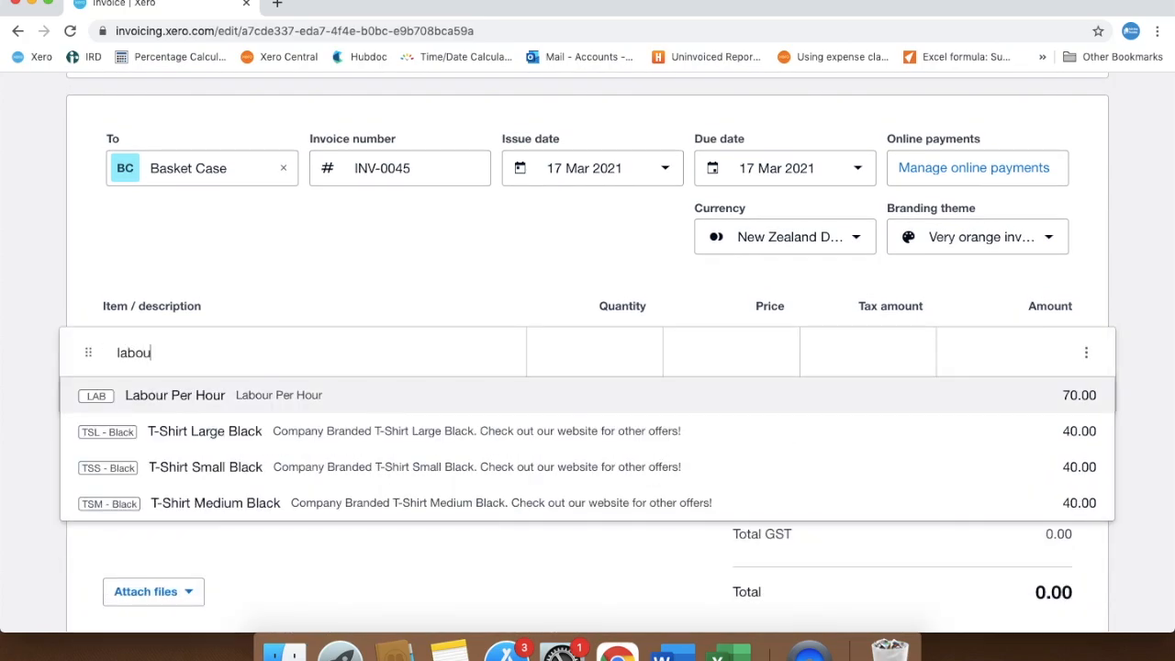
click(257, 398)
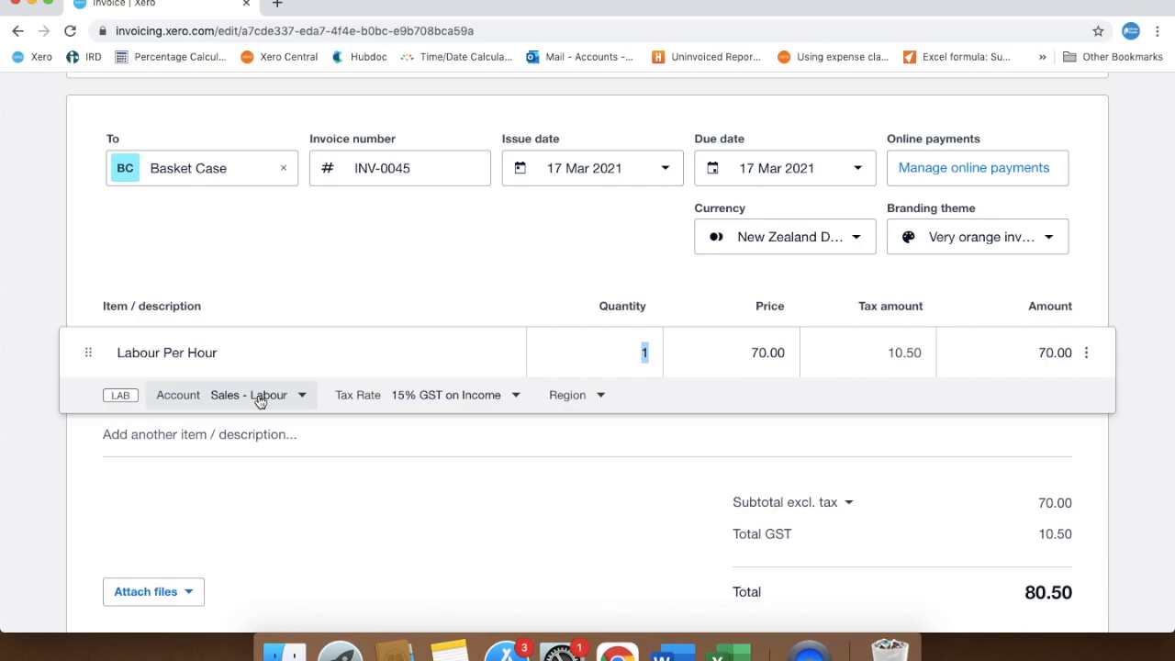
click(500, 518)
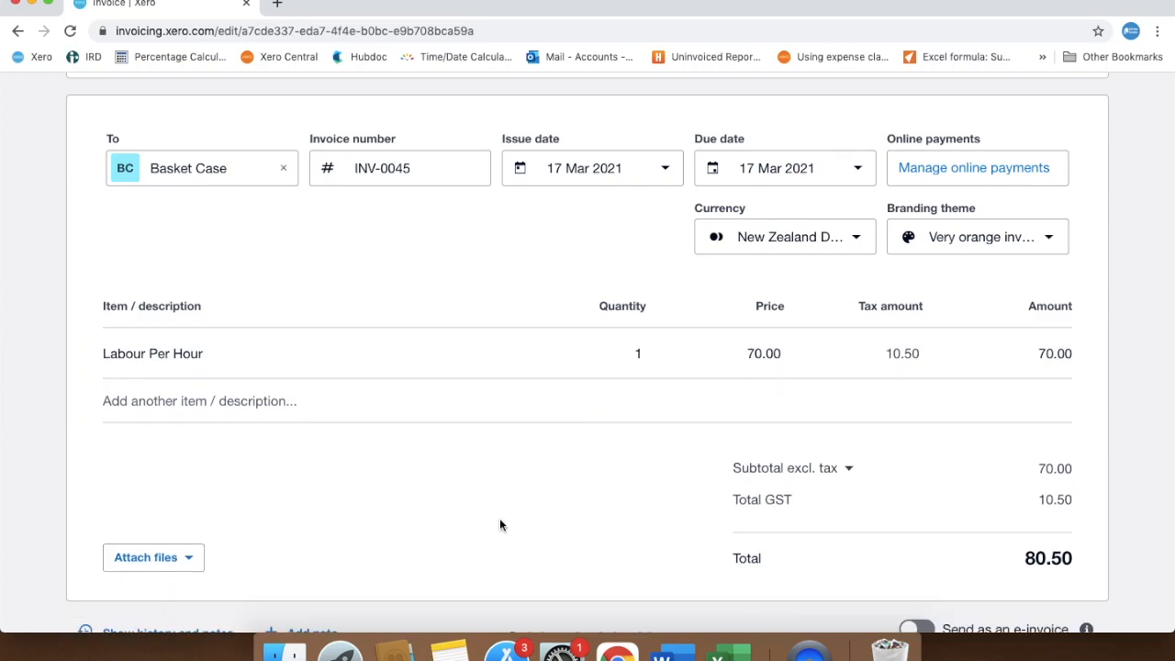
Open Products and services in a new browser tab and switch to it
scroll(500, 524, up, 3)
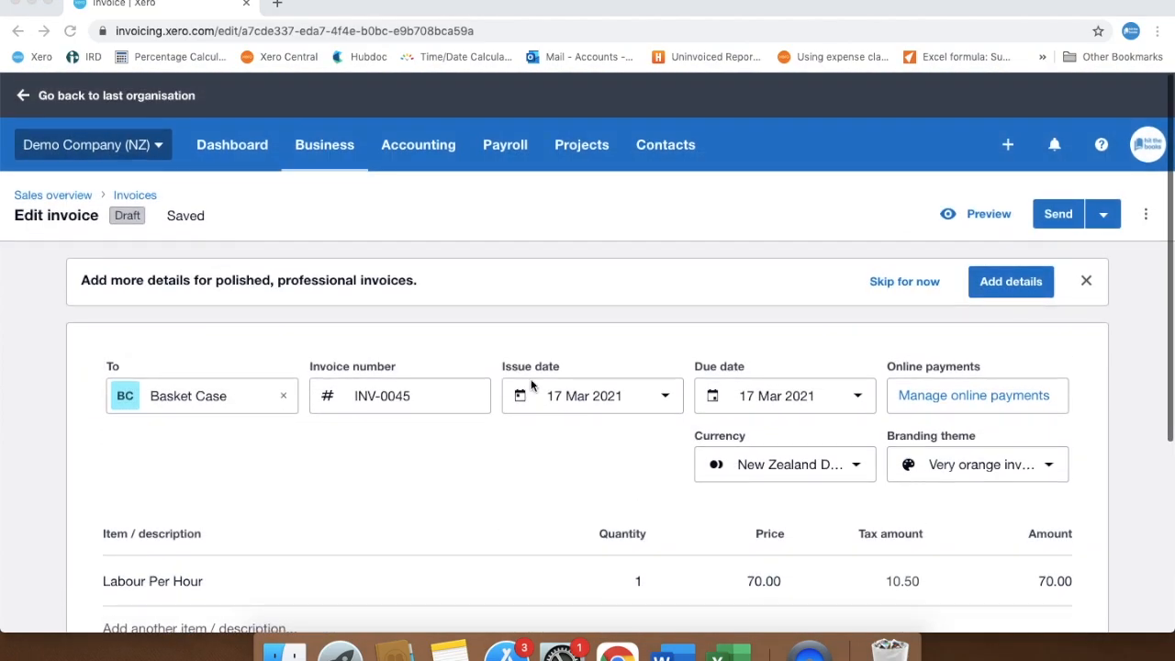
click(317, 147)
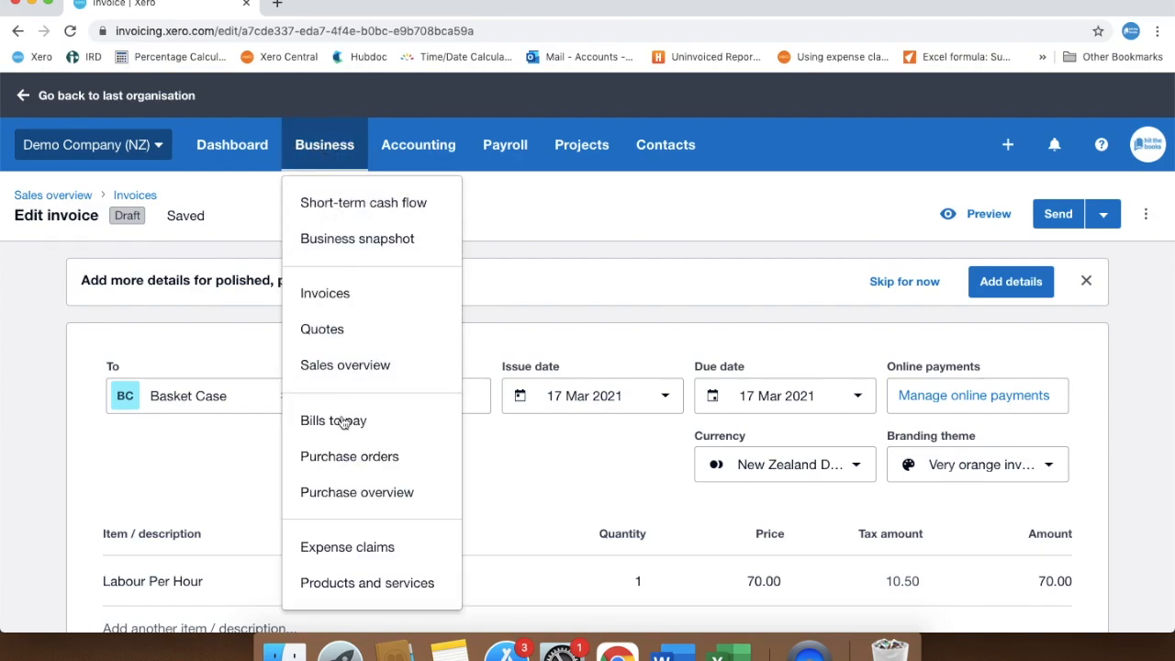
right_click(340, 598)
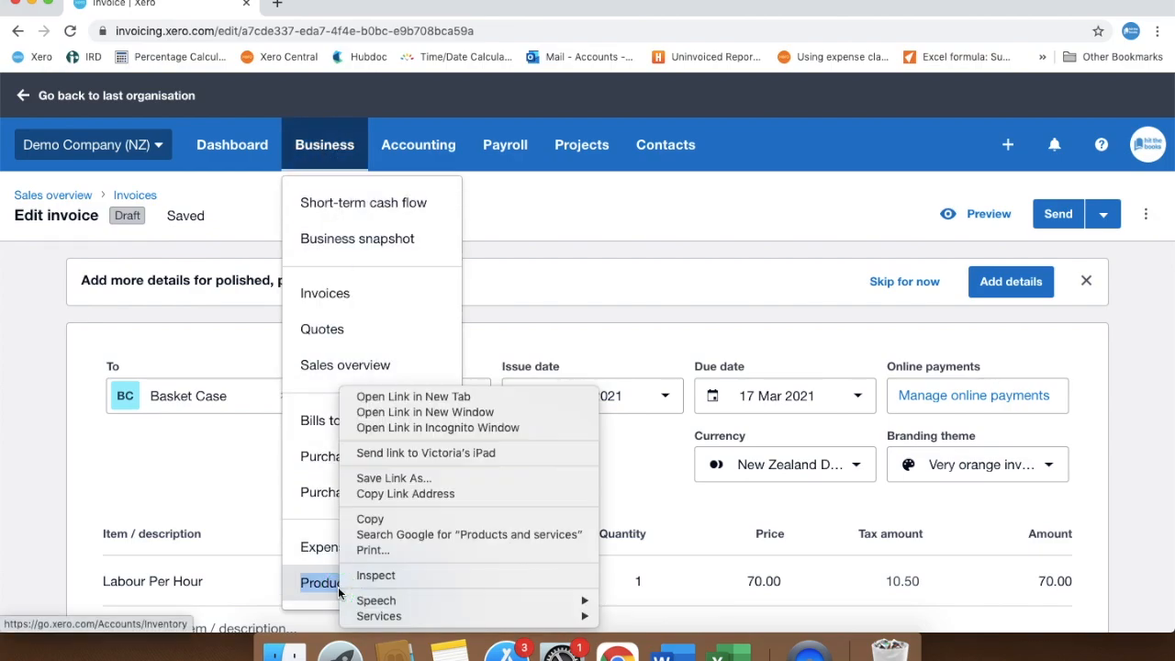
click(404, 397)
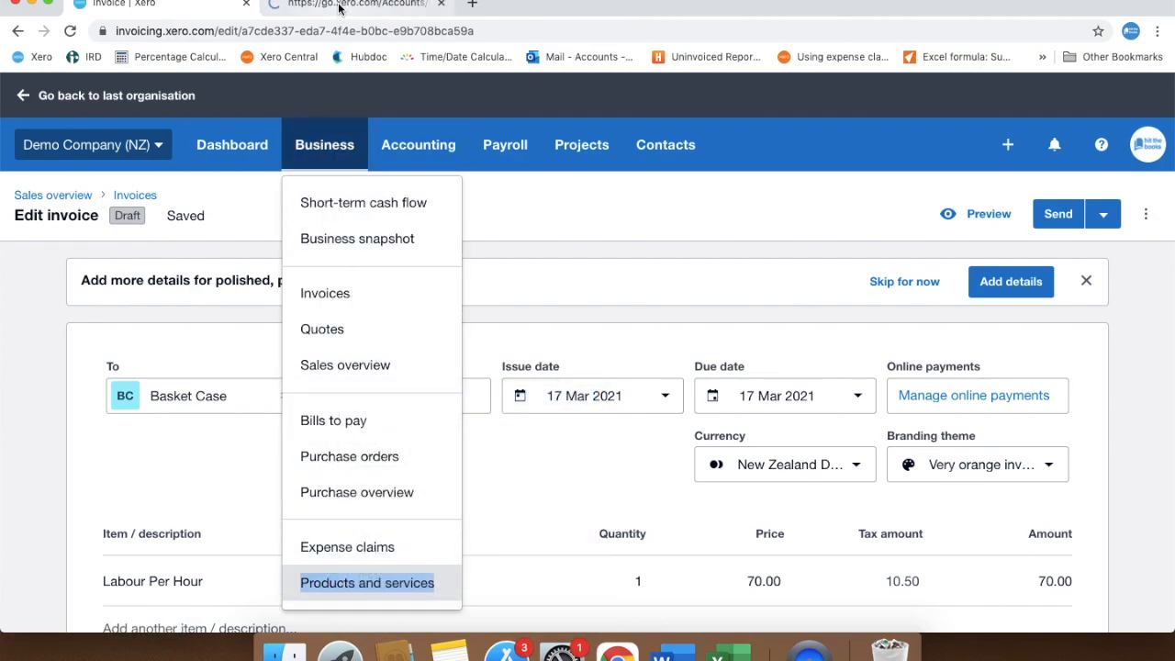
click(339, 8)
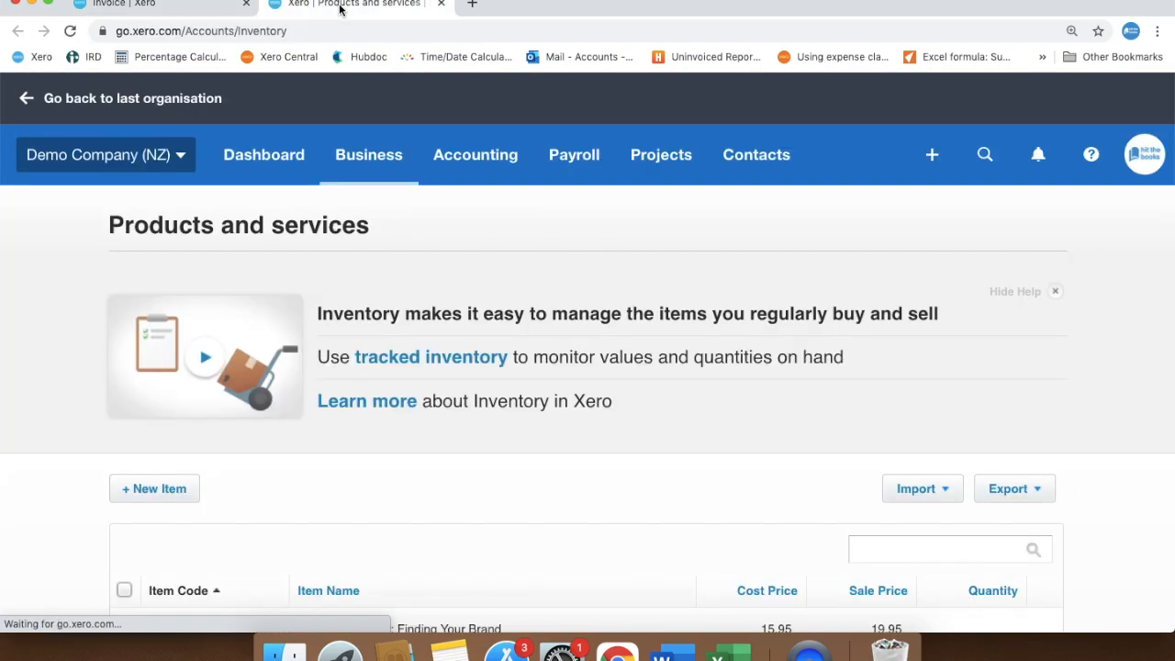
Start an import of inventory items and download the CSV template file
click(946, 493)
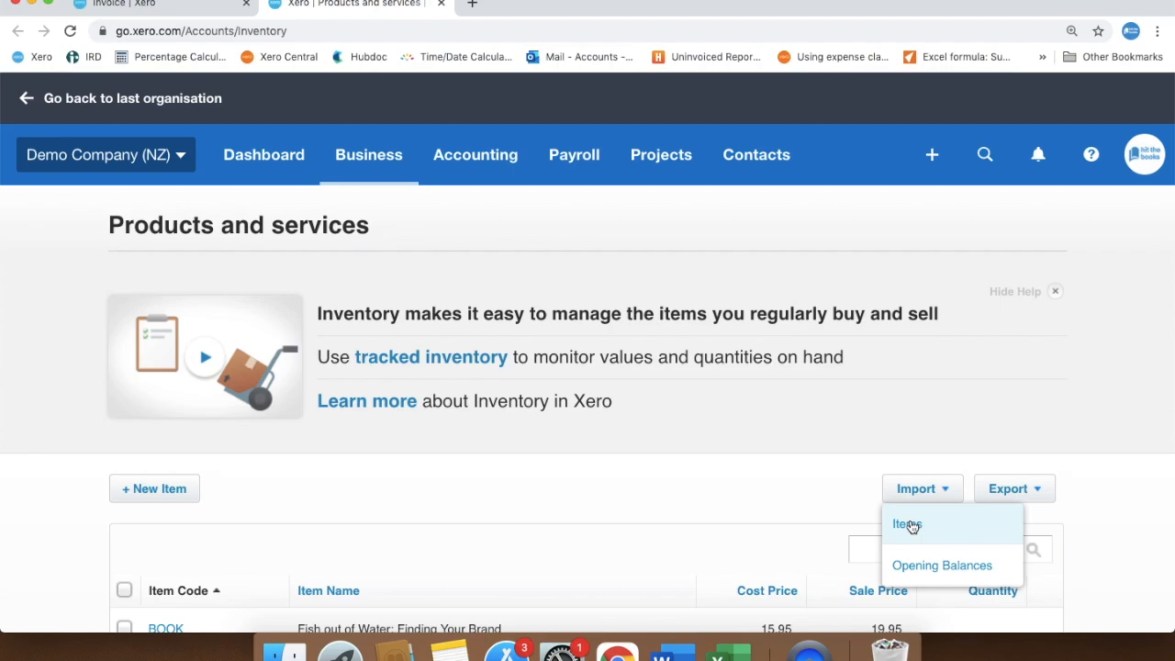
click(909, 525)
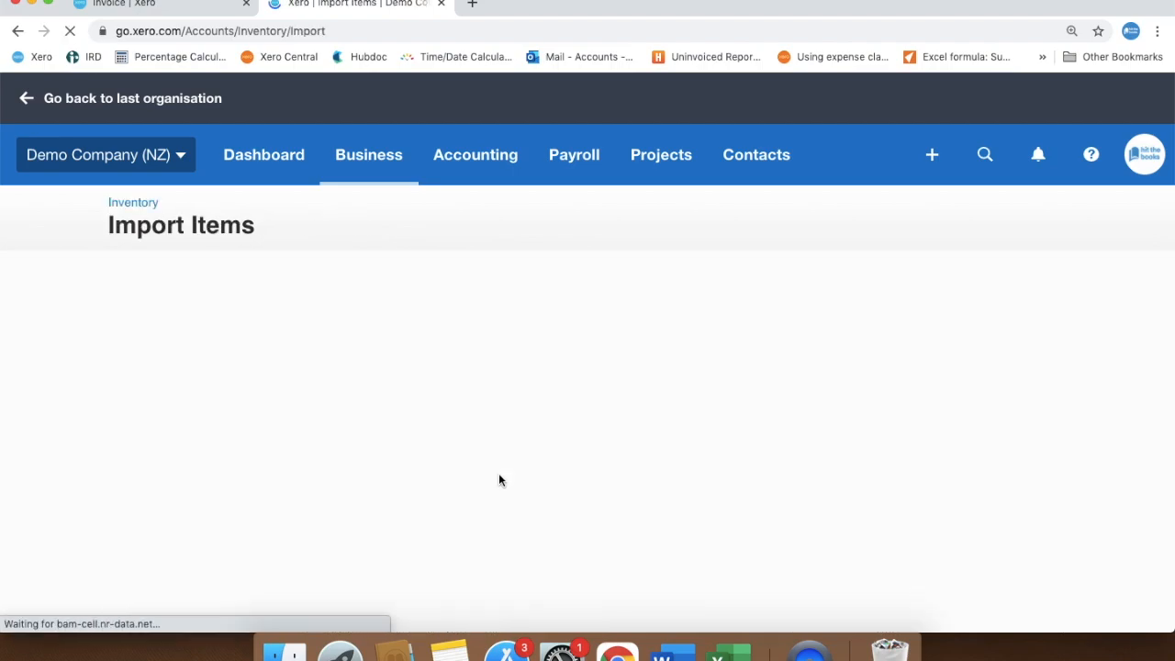
click(222, 379)
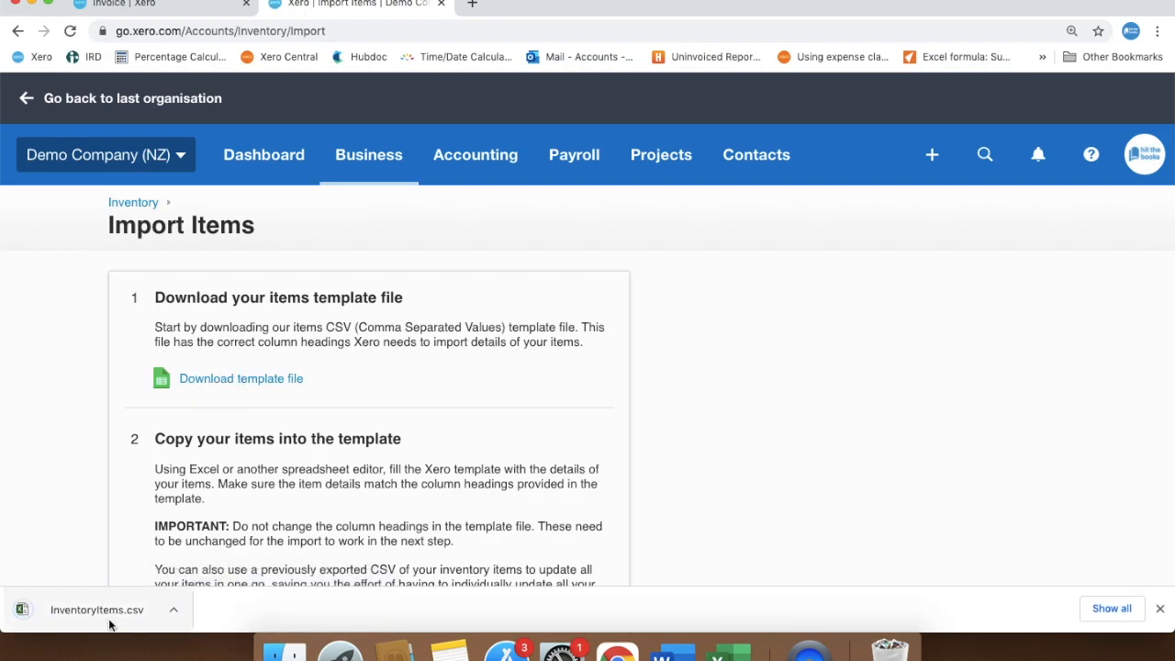
Open InventoryItems.csv in Excel and fill row 2: PIPE100, 100m Pipe, sales description 100m Pipe, price 50, account 200, 15% GST on Income
click(101, 610)
text(E100)
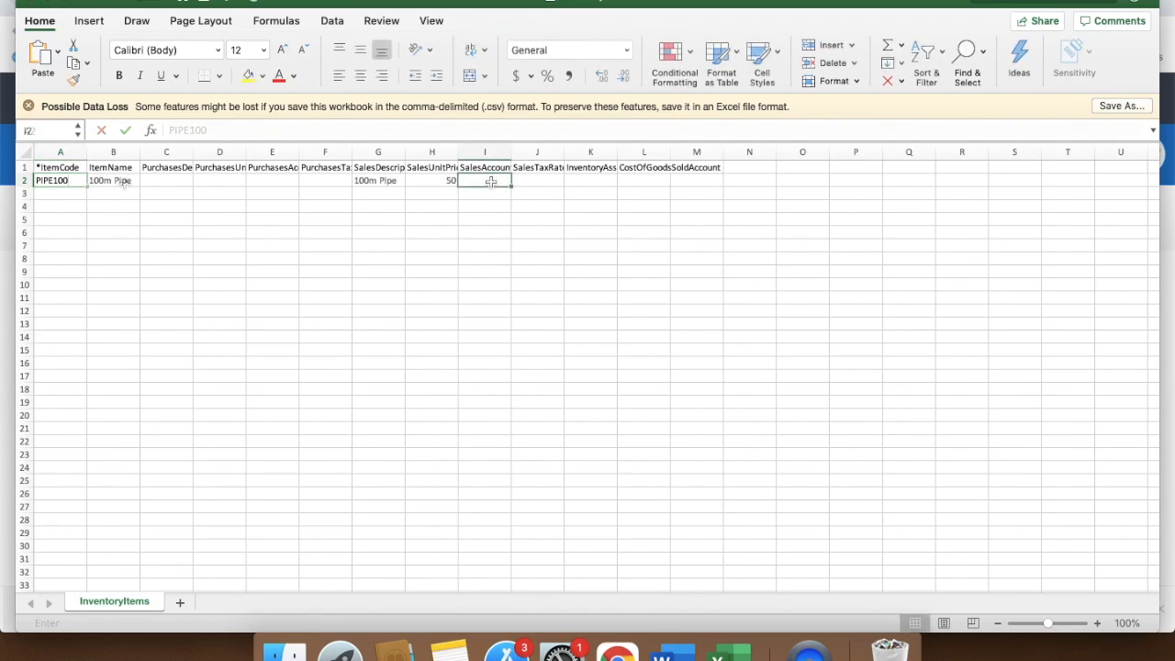
text(200)
key(Tab)
text(15% GST on Income)
click(606, 309)
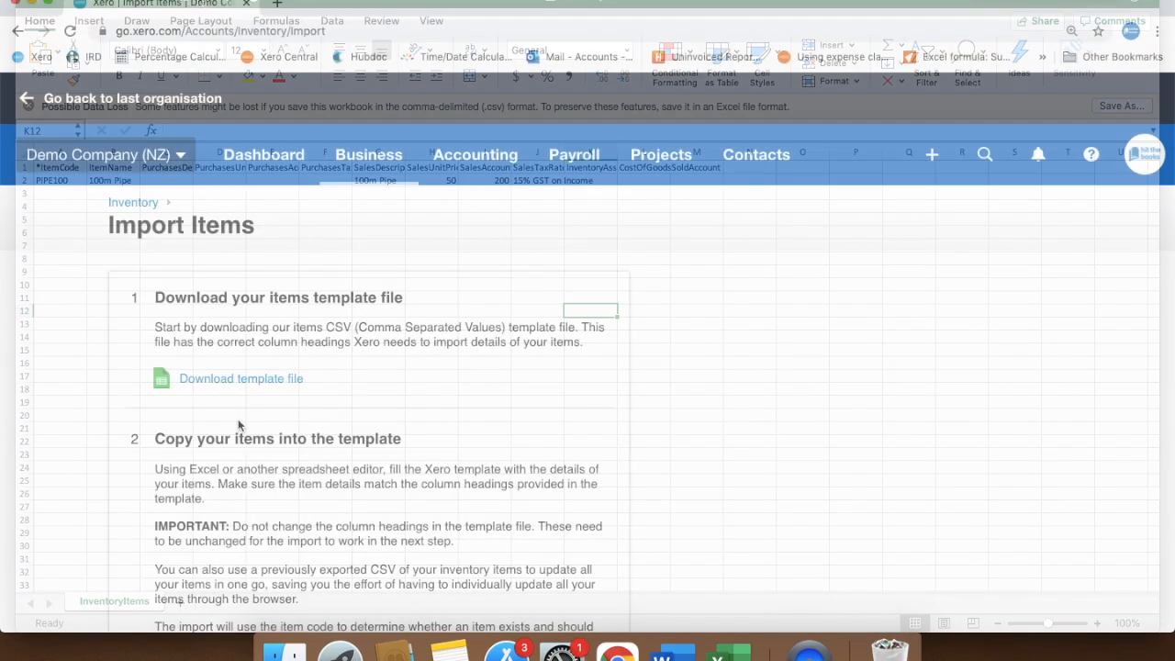
In the browser, upload InventoryItems.csv from Downloads on the Import Items page and complete the import
scroll(238, 418, down, 4)
click(189, 541)
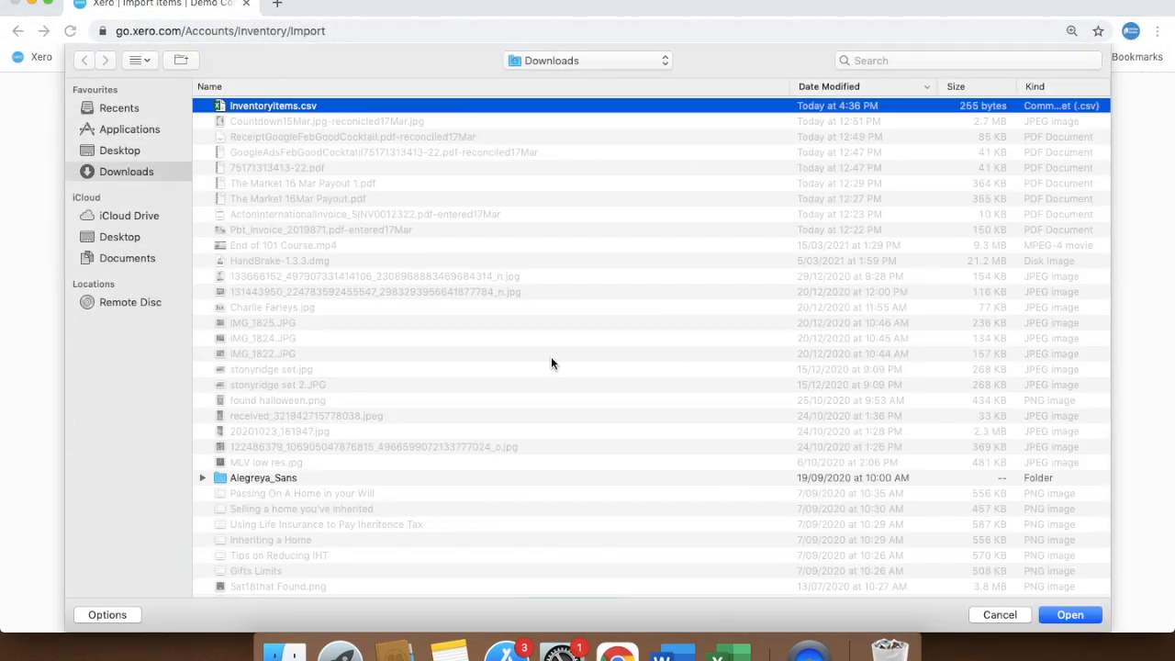
click(1070, 614)
click(567, 603)
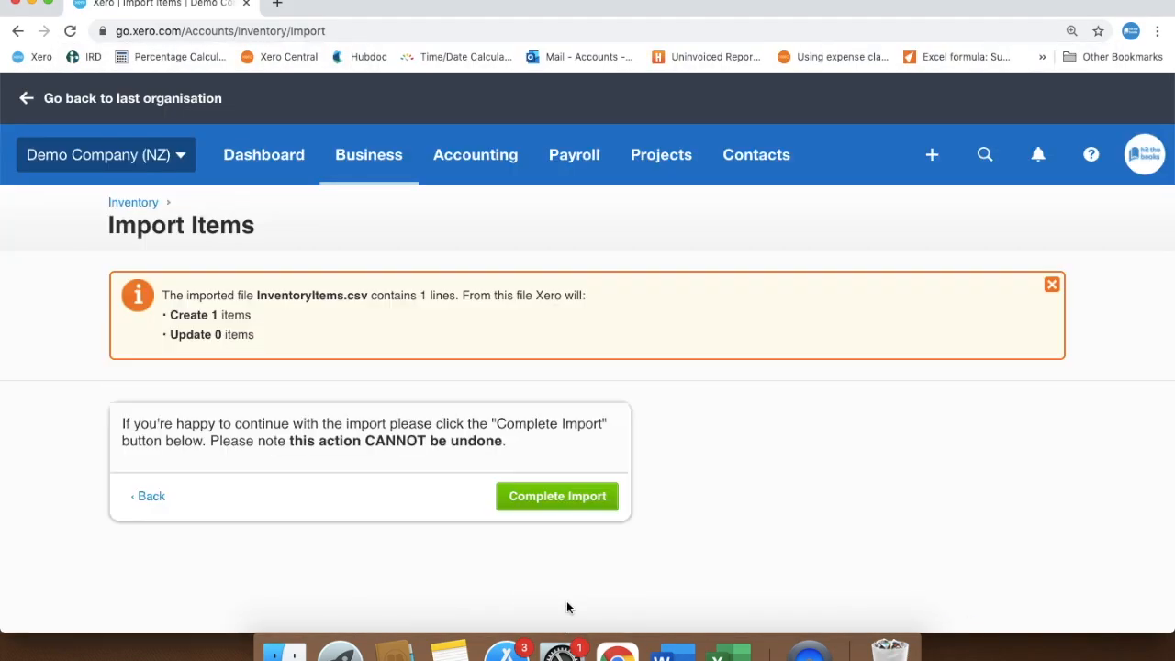
click(566, 500)
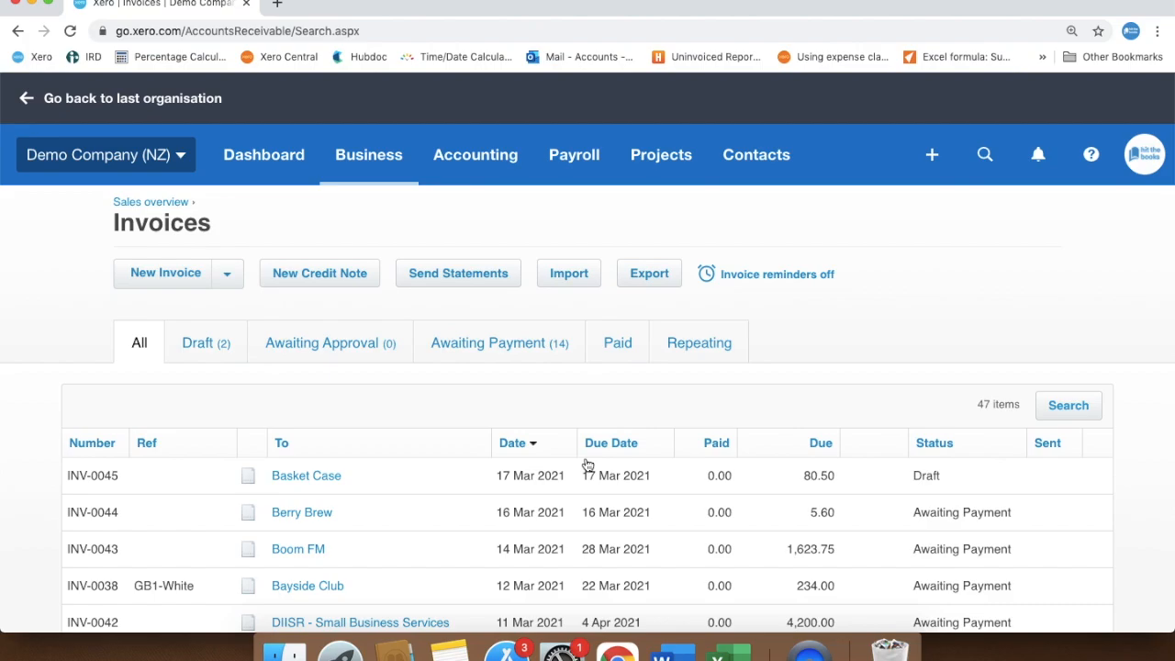
Find City Limousines invoice INV-0034 among the invoices awaiting payment and copy it to a draft invoice
click(487, 350)
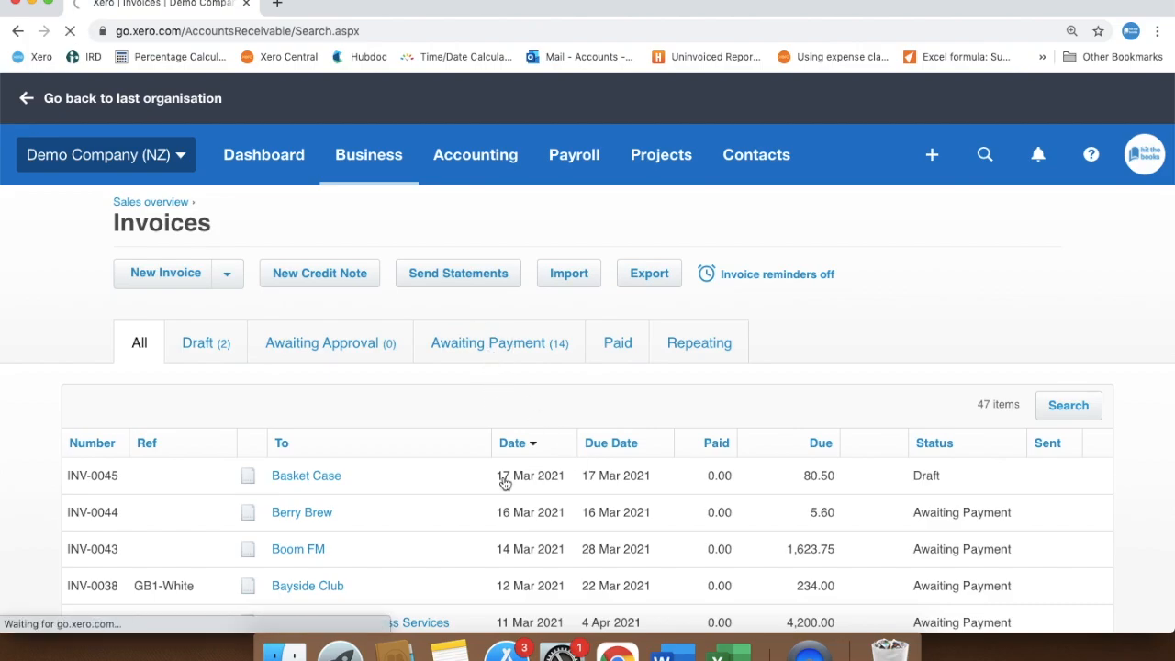
scroll(505, 484, down, 3)
scroll(505, 484, down, 1)
scroll(505, 484, down, 2)
scroll(505, 484, down, 2)
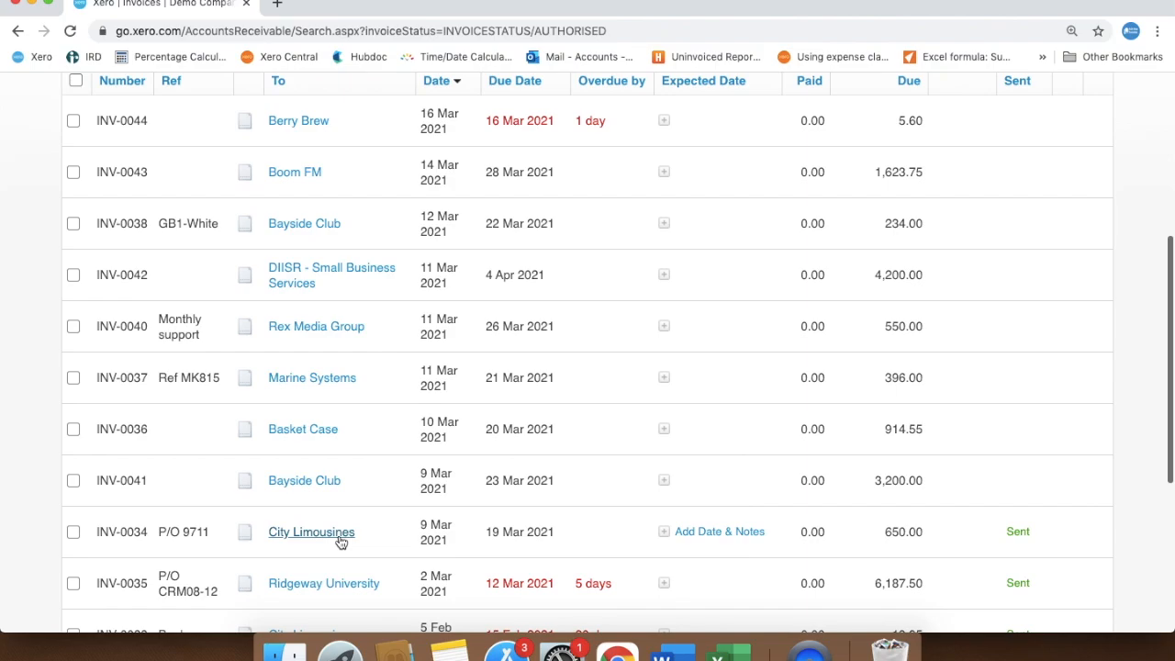
click(328, 540)
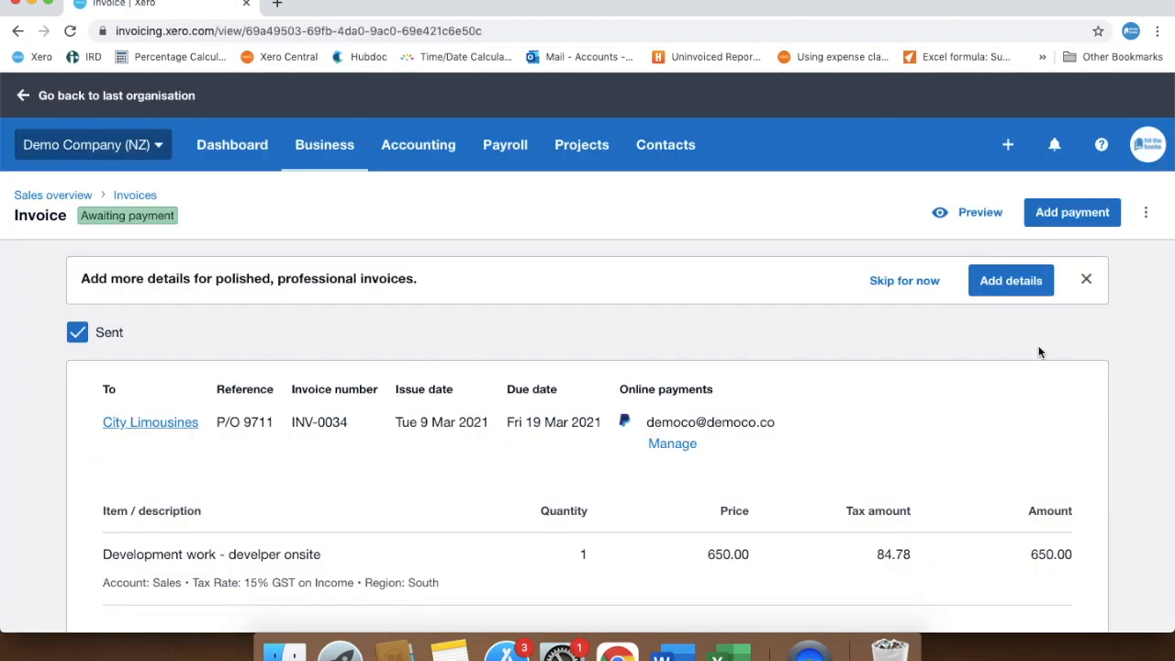
click(1146, 214)
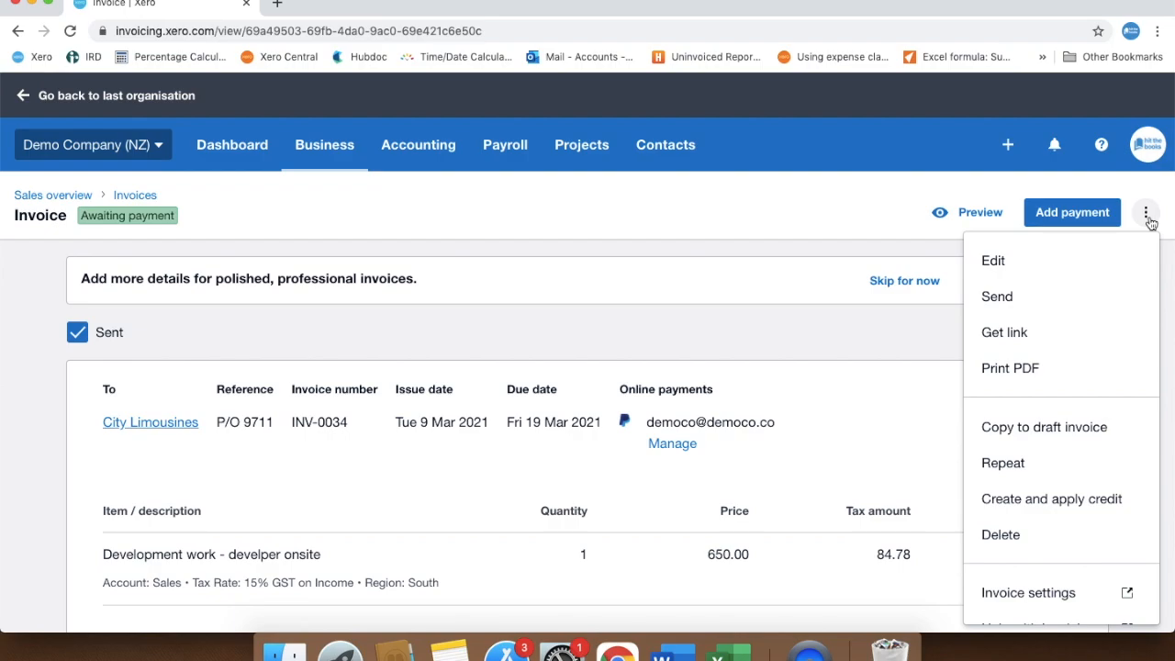
click(1095, 444)
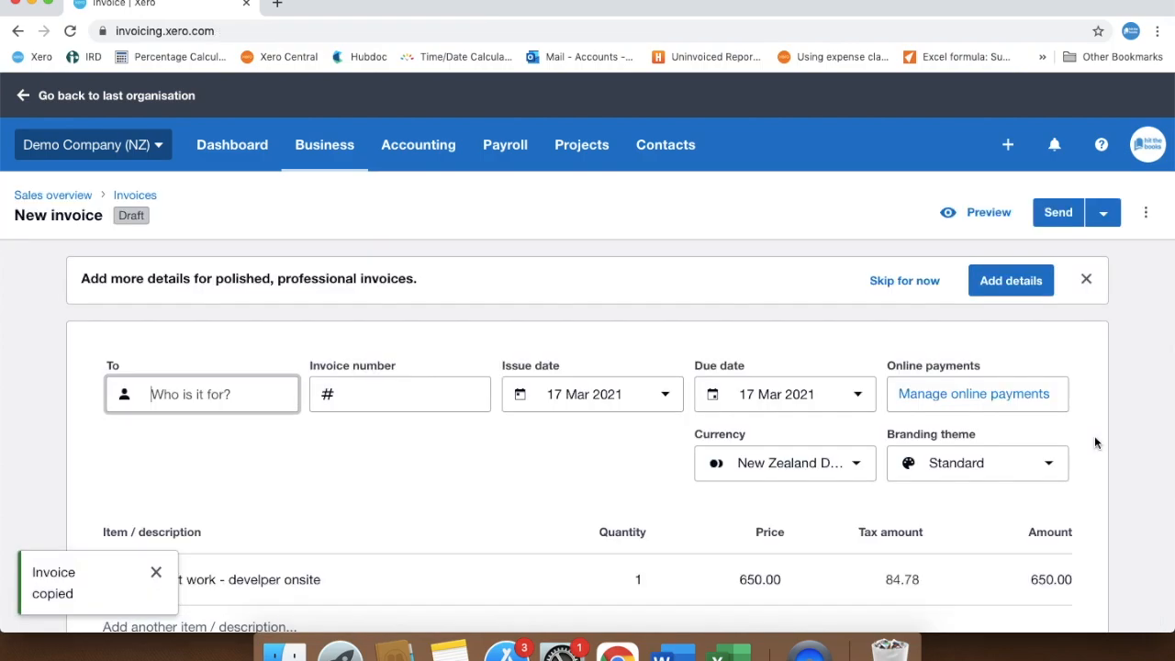
Address the copied draft invoice to Basket Case and set its due date to the end of next month, 30 Apr 2021
click(223, 396)
text(Baske)
click(218, 444)
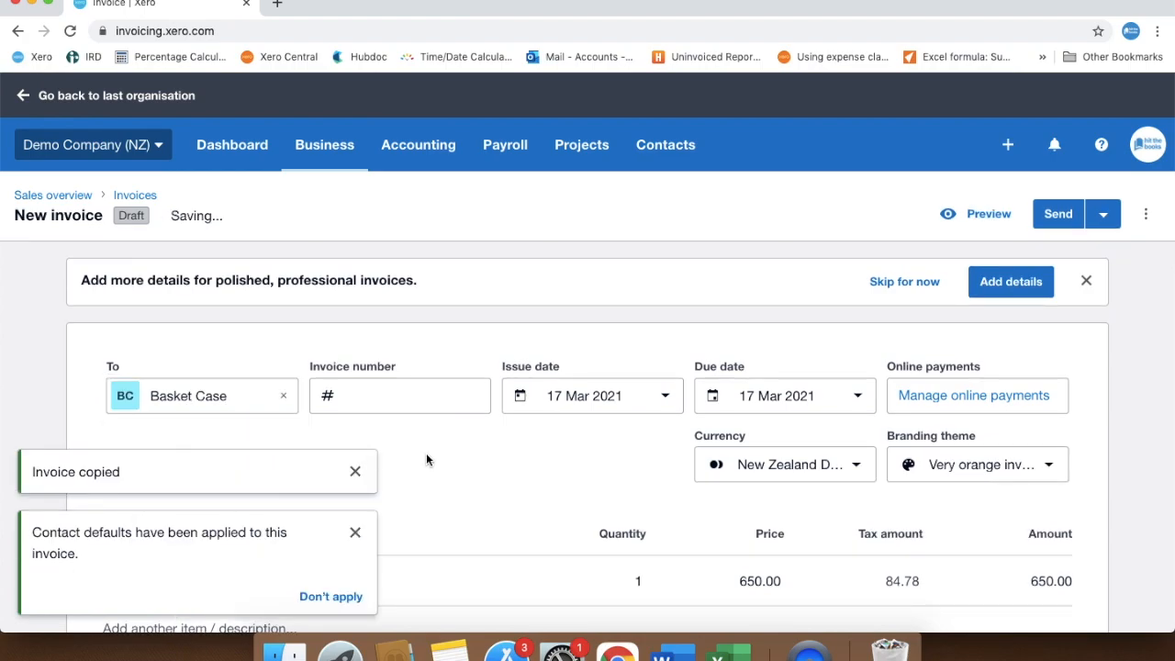
click(432, 404)
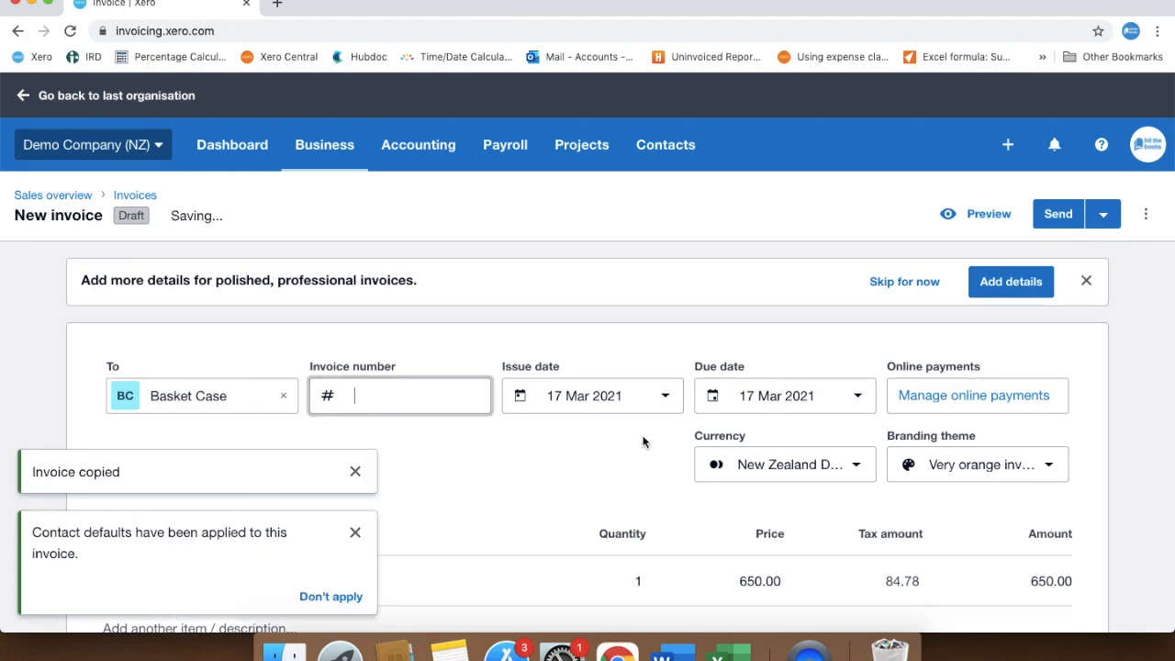
click(854, 397)
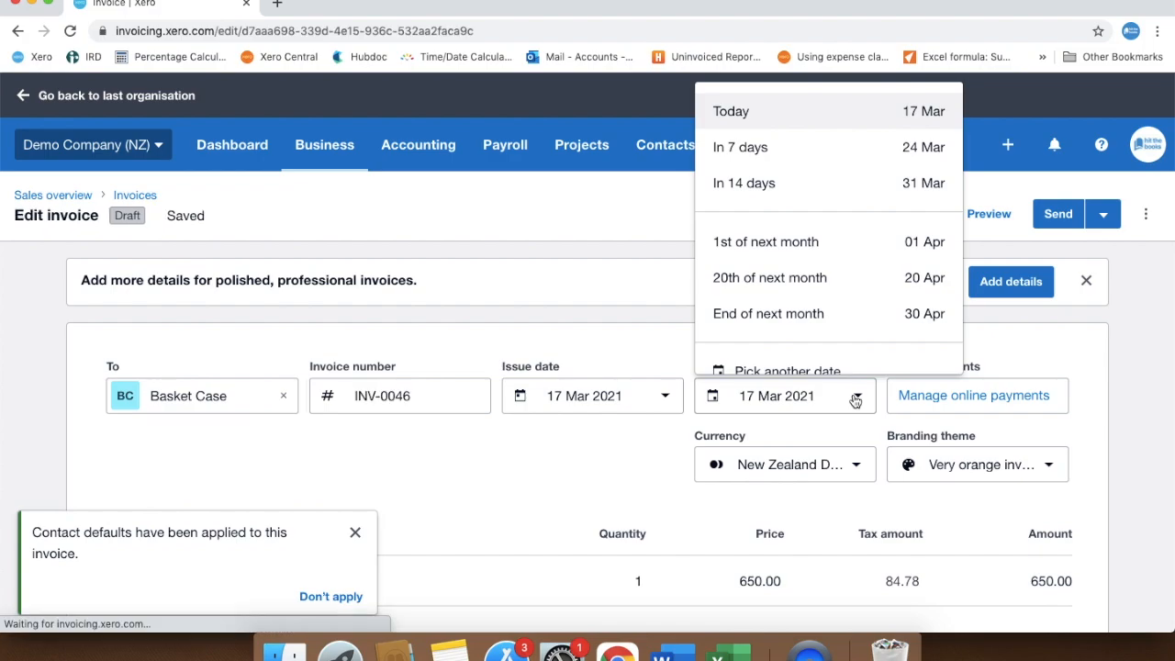
click(831, 311)
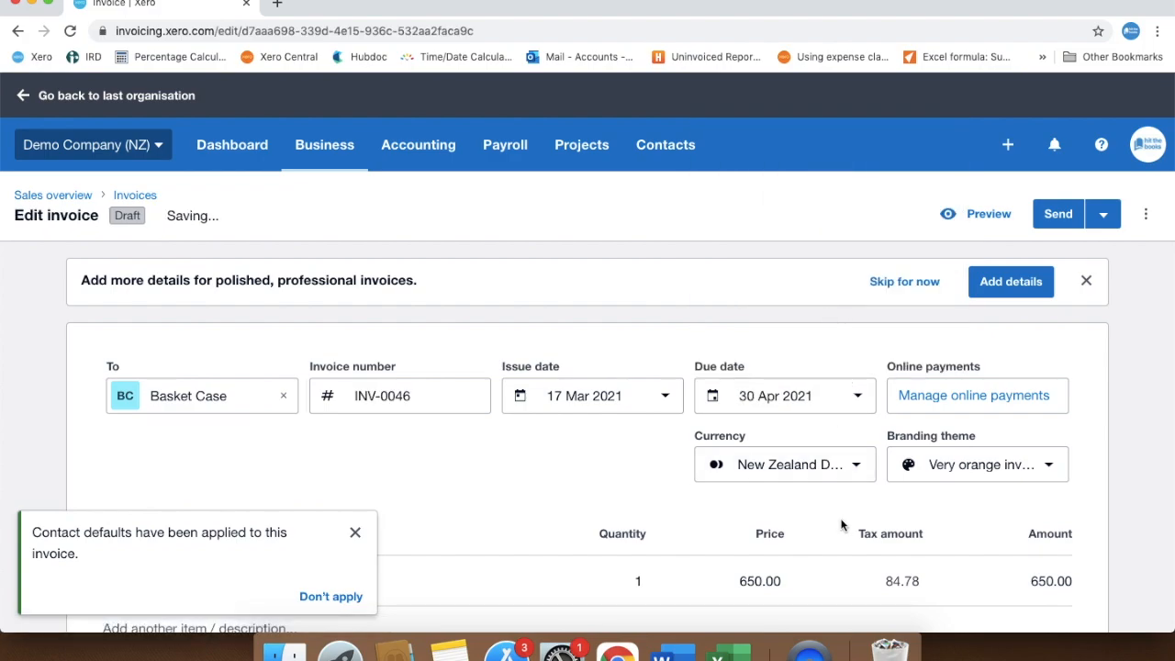
click(355, 534)
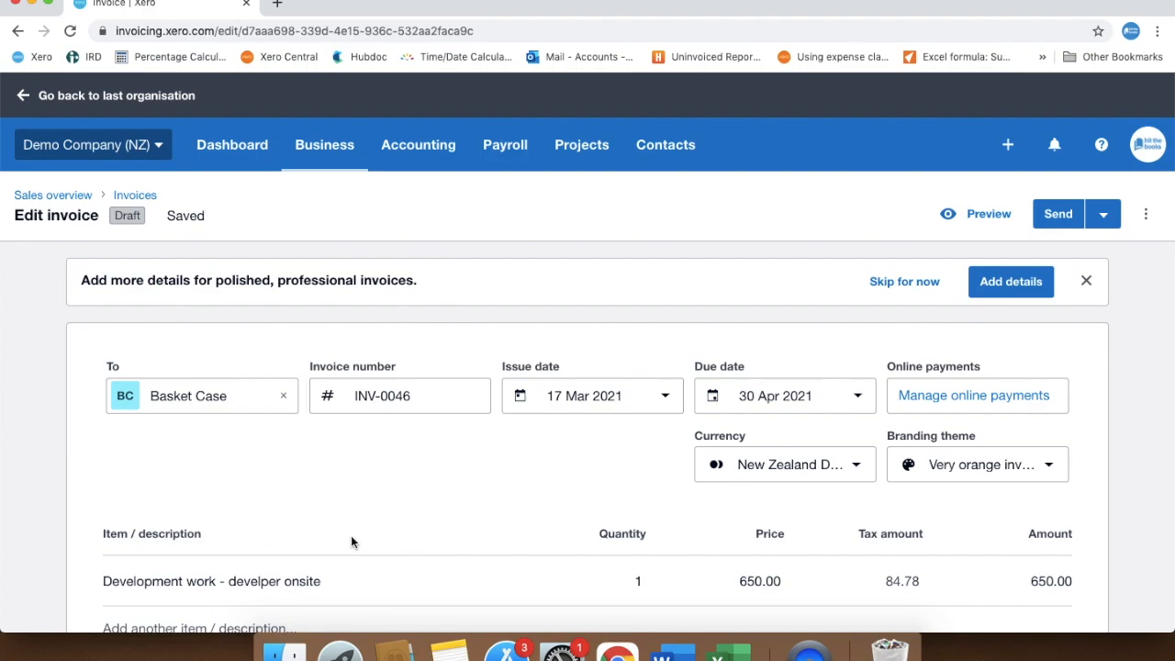
Review the Basket Case invoice and email it to the customer with the default message
scroll(351, 542, down, 5)
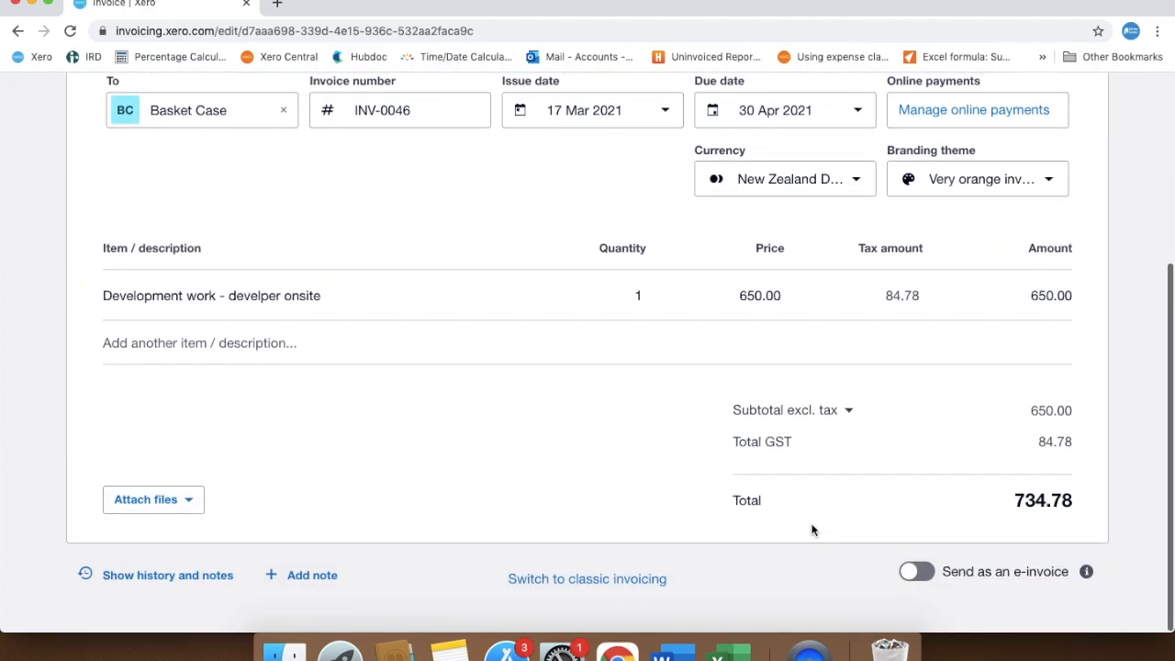
scroll(812, 530, up, 5)
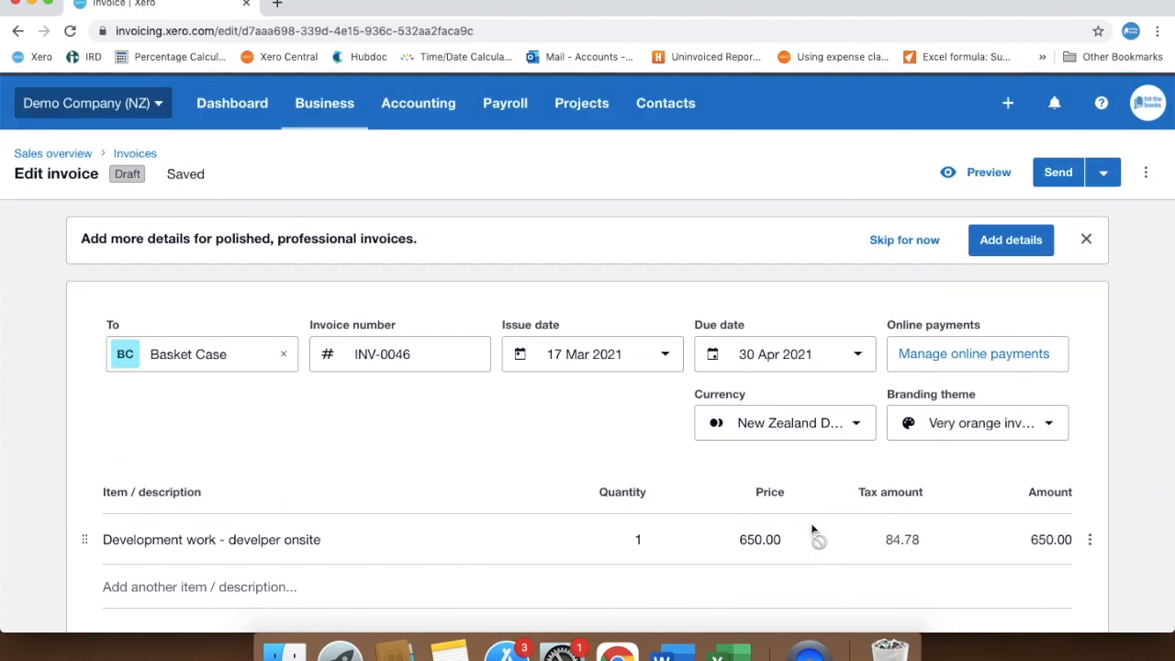
click(1105, 173)
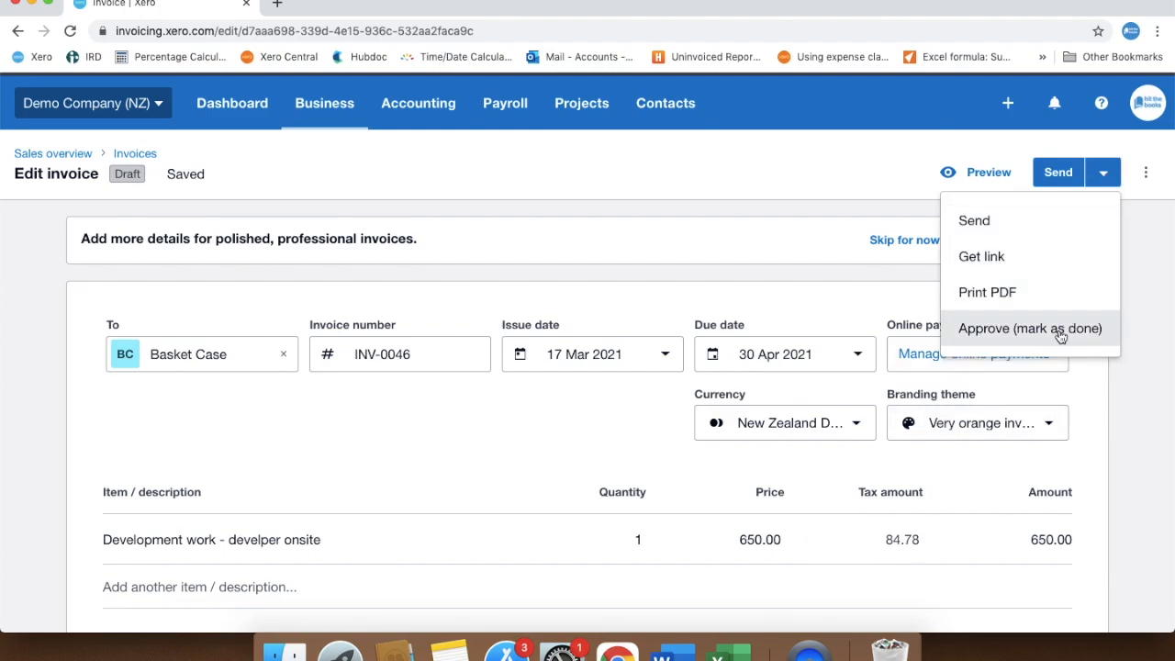
click(1161, 327)
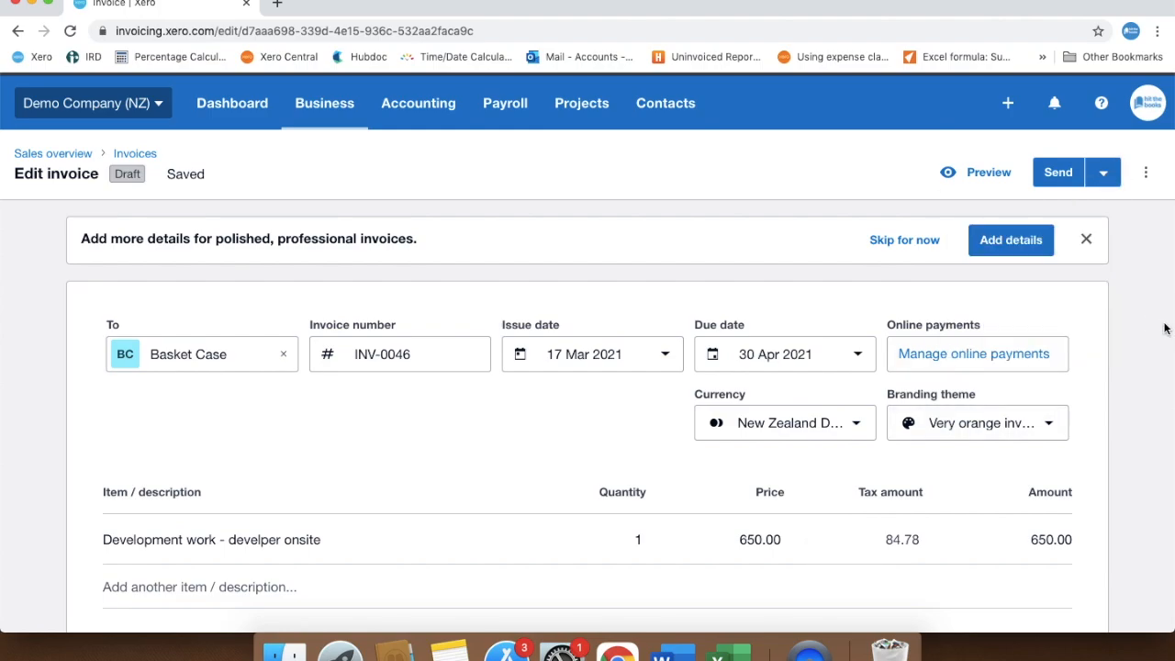
click(1061, 174)
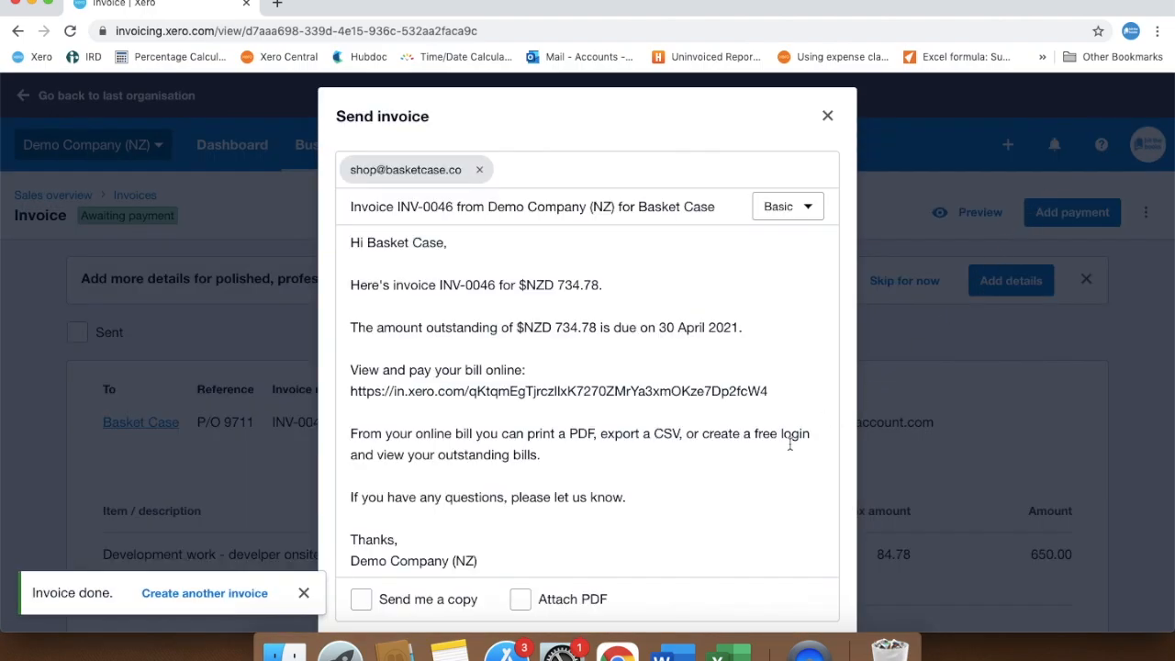
scroll(742, 474, down, 3)
click(795, 584)
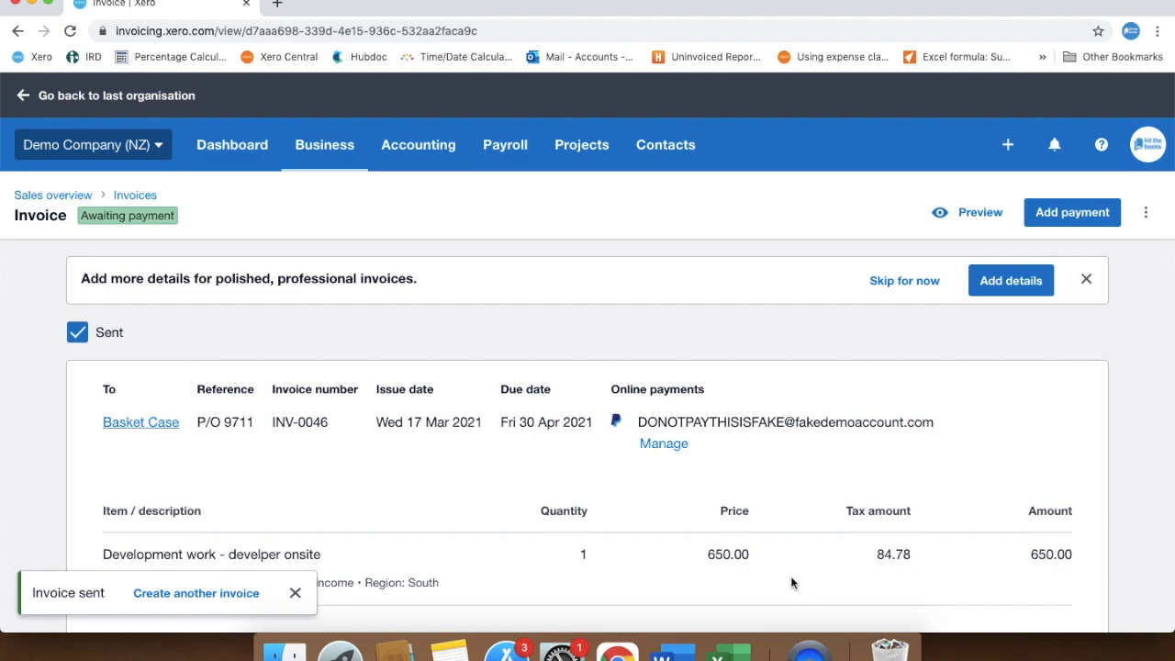
Return to the Invoices list and start a new repeating invoice
click(325, 146)
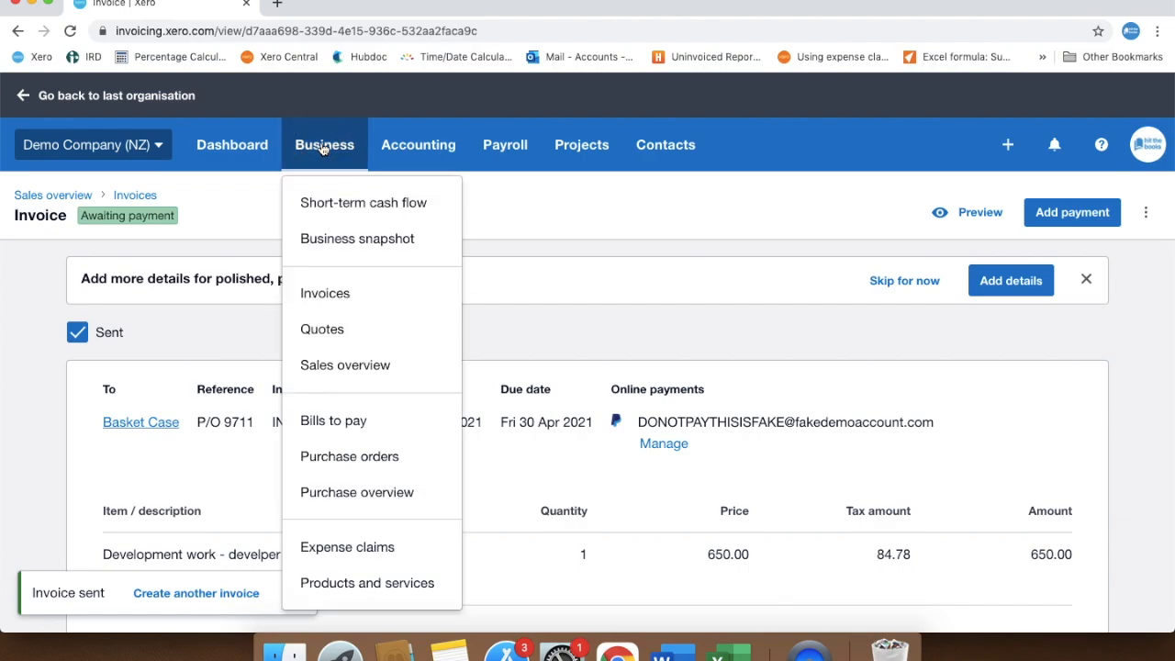
click(331, 306)
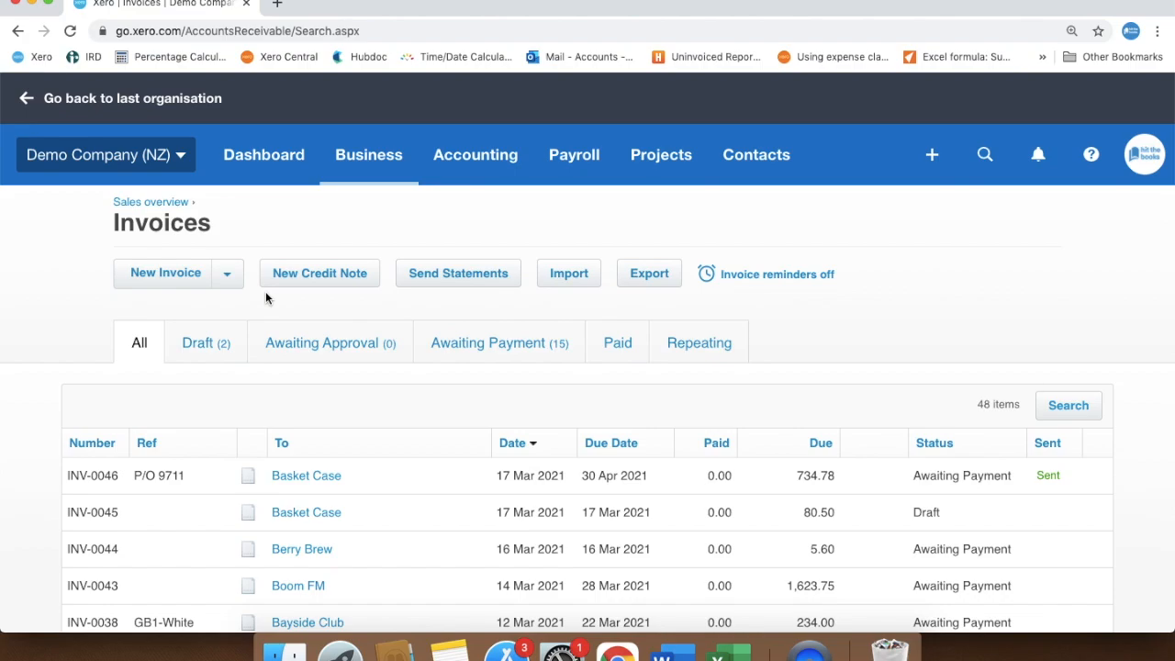
click(229, 279)
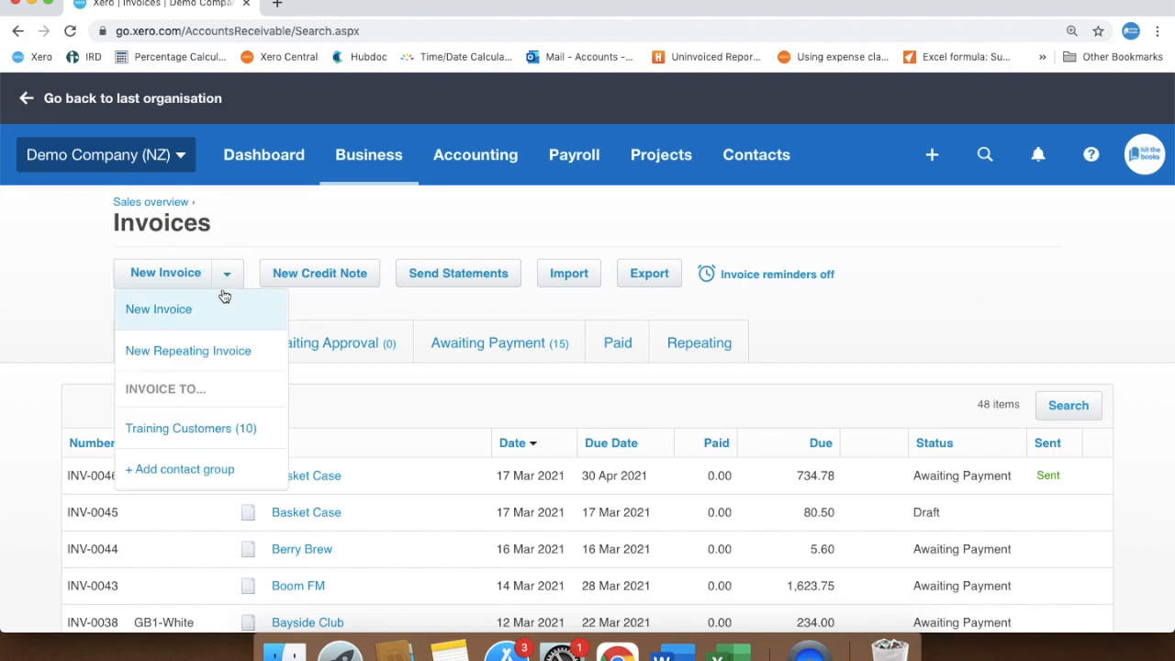
click(211, 361)
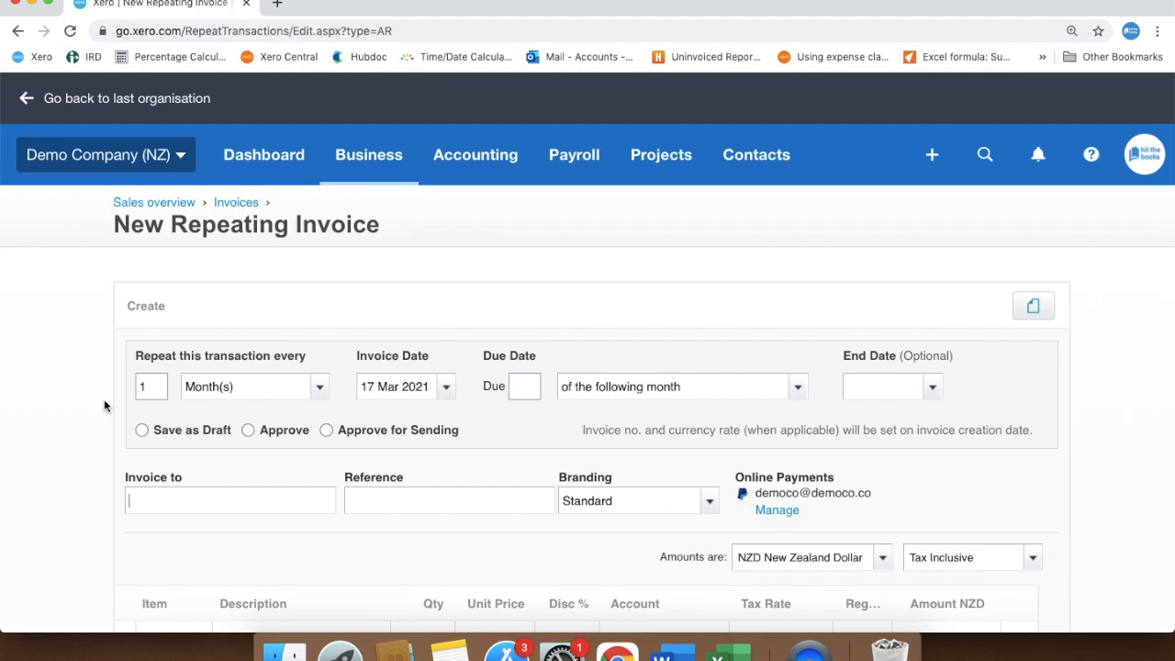
Set the repeating invoice's date to 1 Mar 2021, due on 20 of the current month, with the Approve option
scroll(103, 402, down, 3)
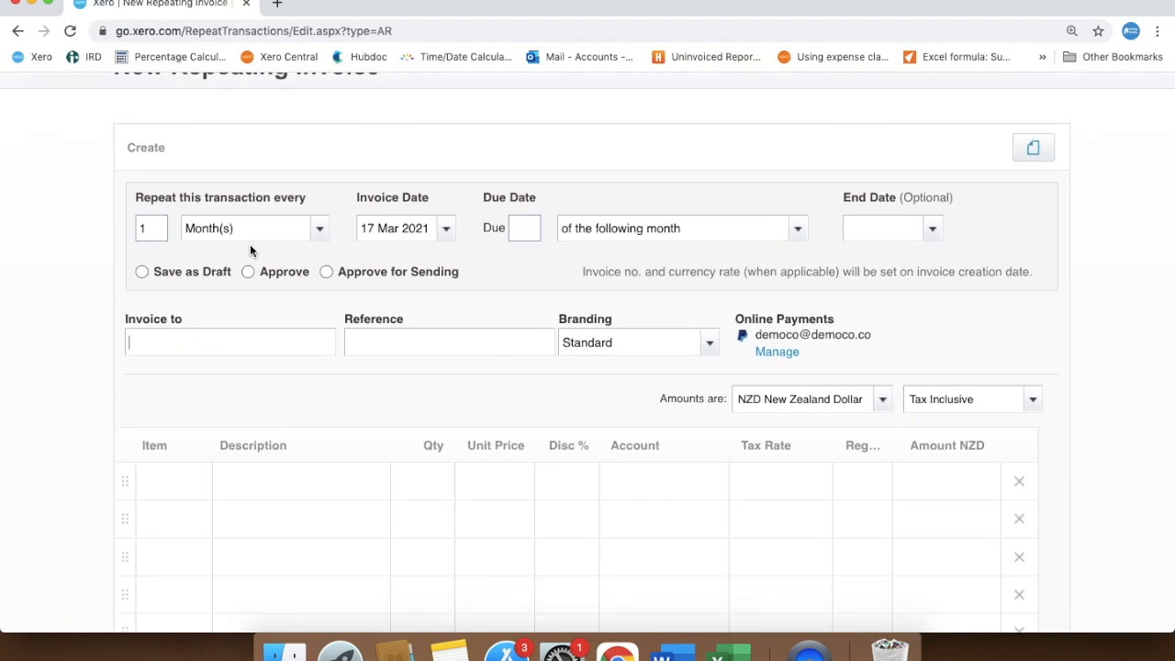
click(446, 232)
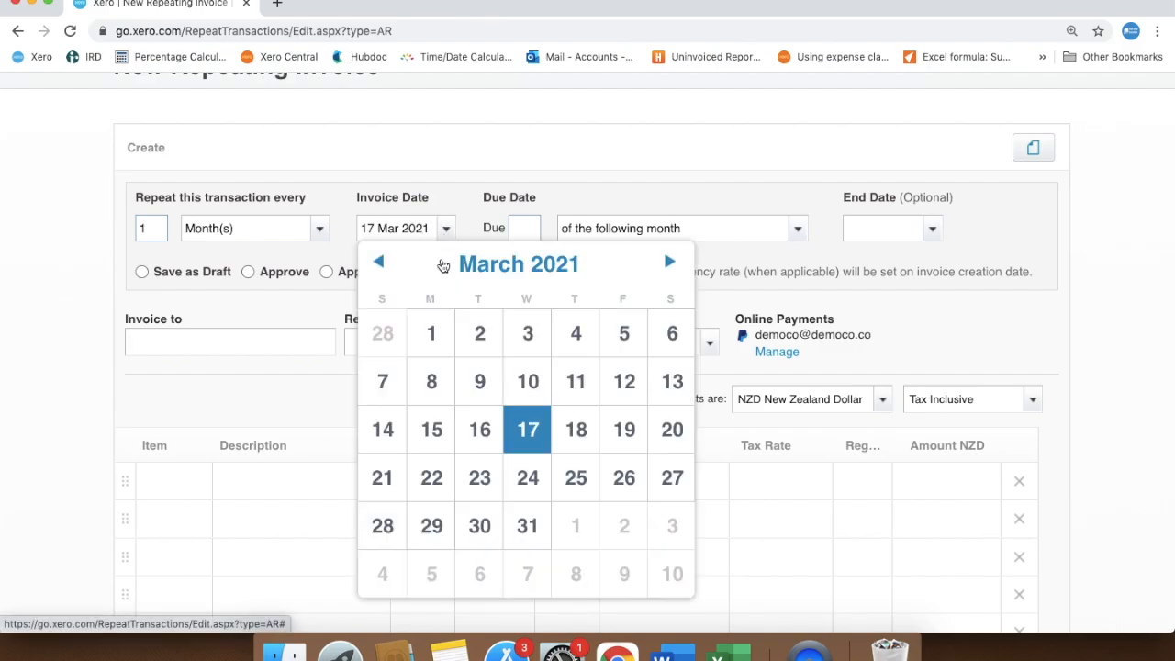
click(434, 336)
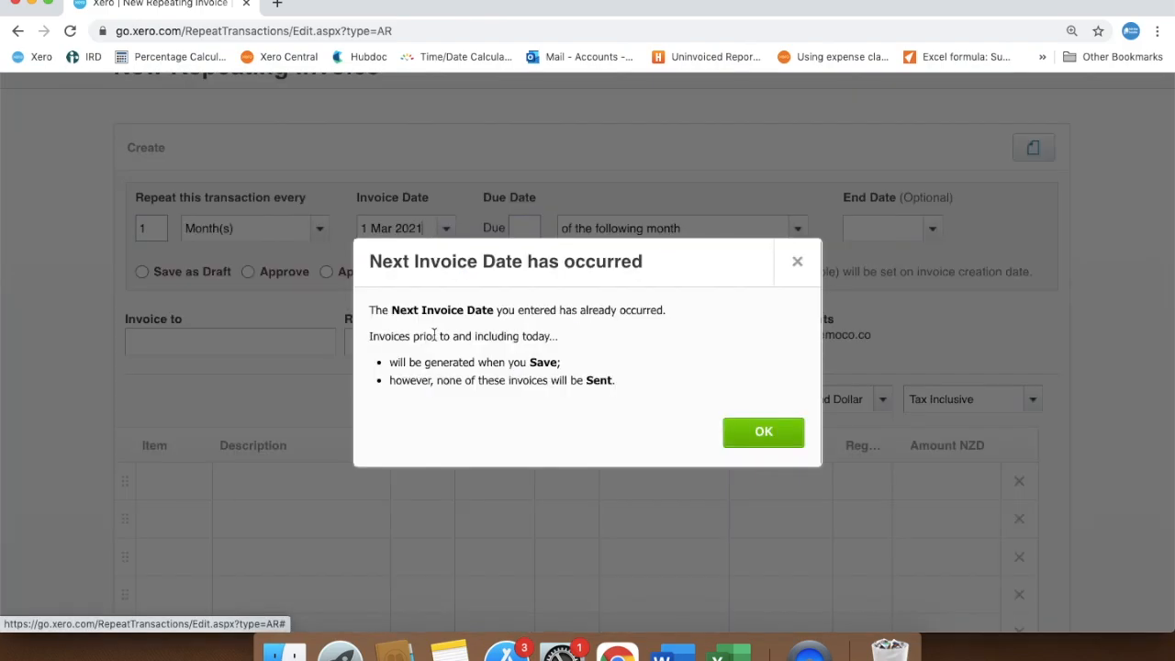
click(764, 434)
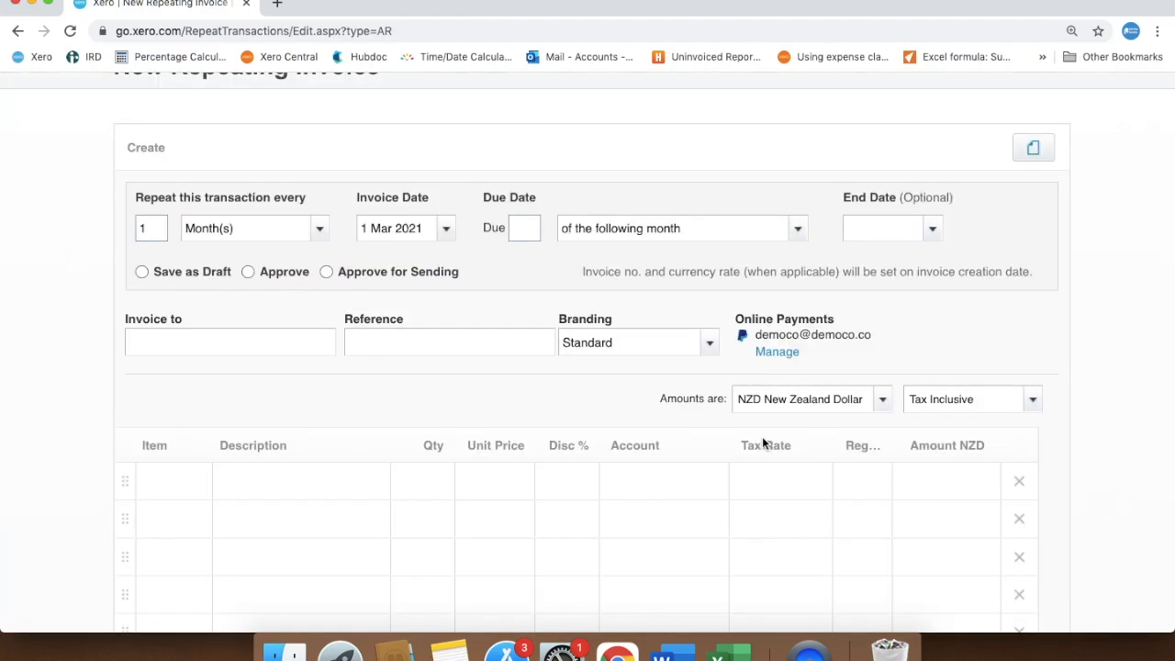
click(517, 234)
text(20)
click(798, 230)
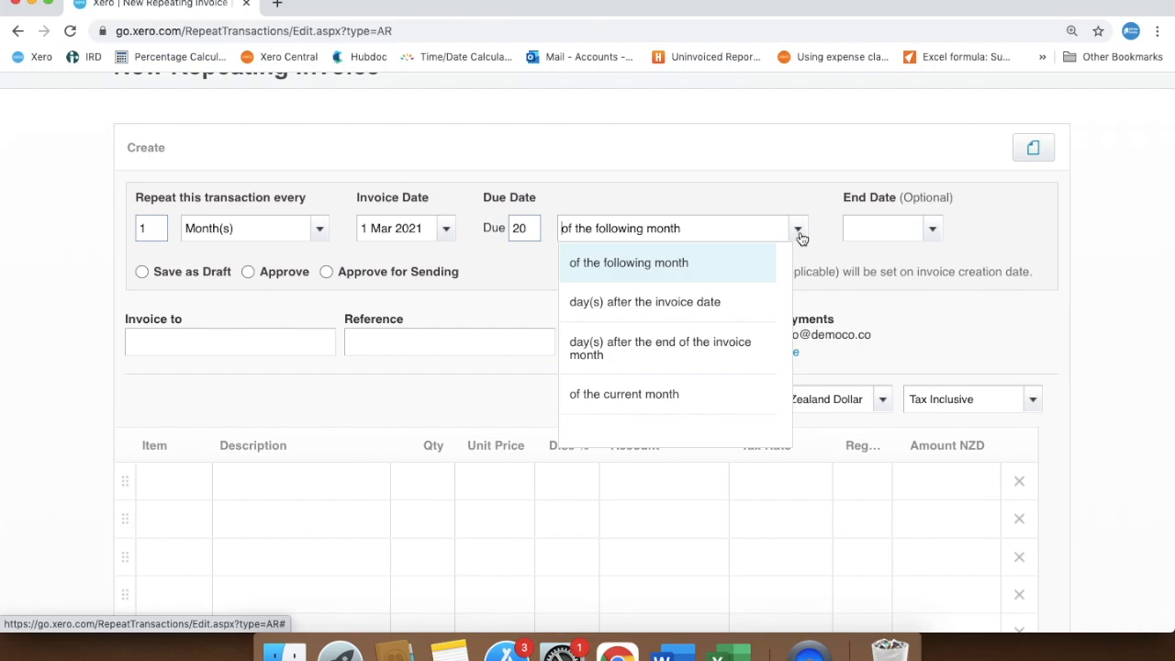
click(717, 399)
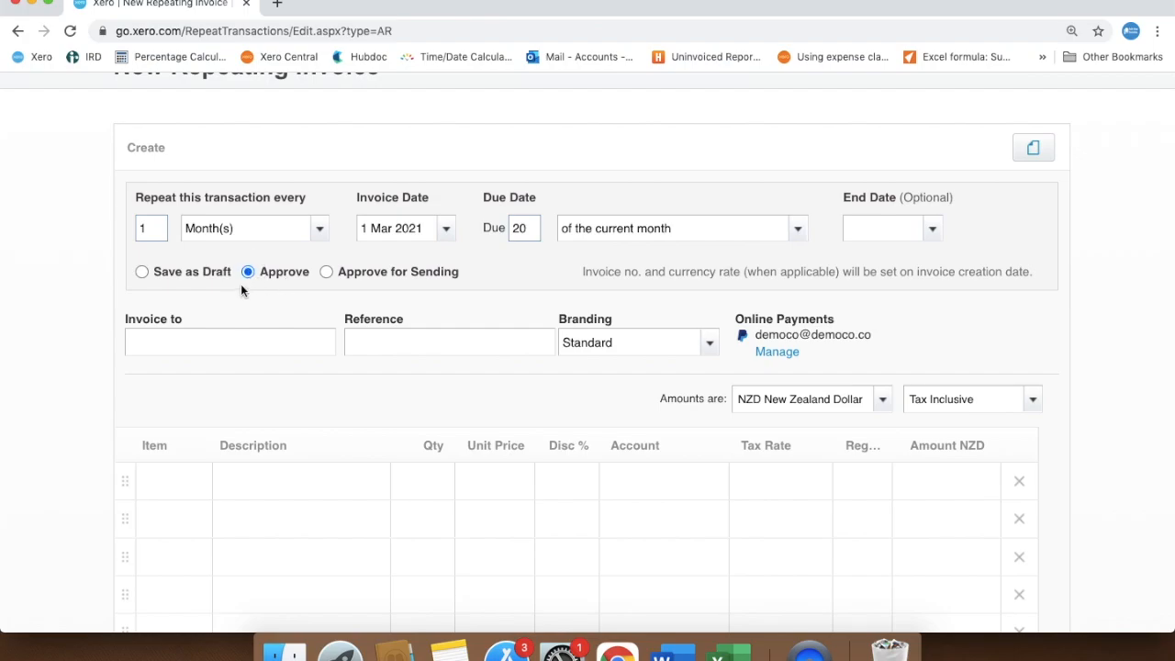
Make the repeating invoice out to Basket Case and apply the Standard branding theme
click(218, 337)
text(Basket Case)
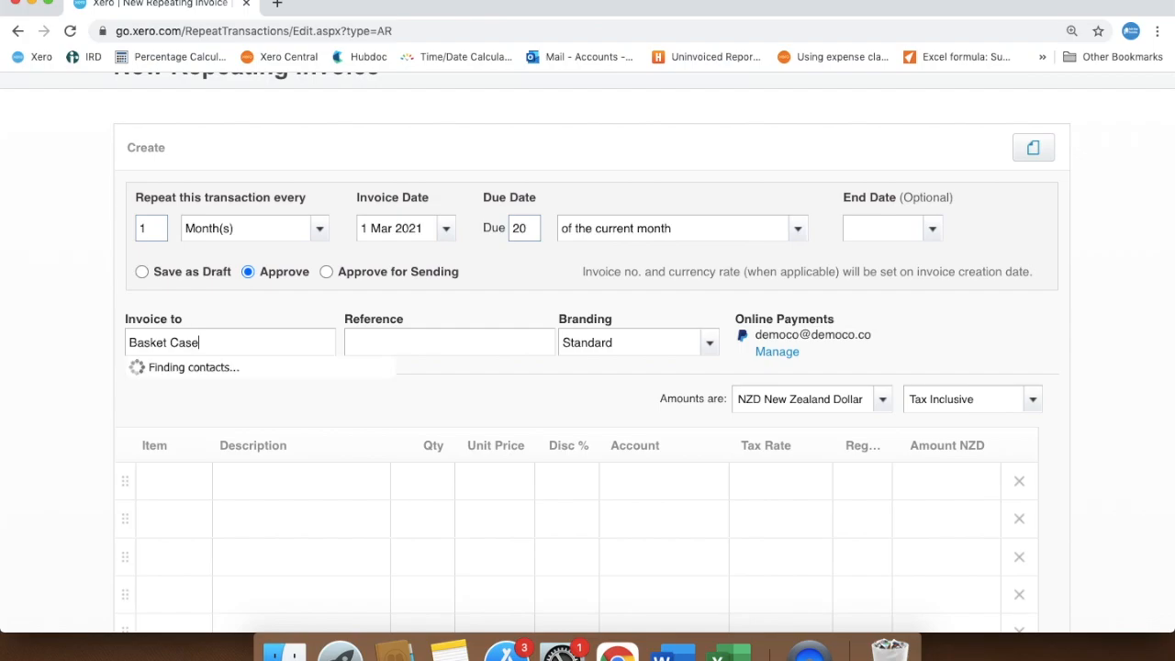
click(220, 383)
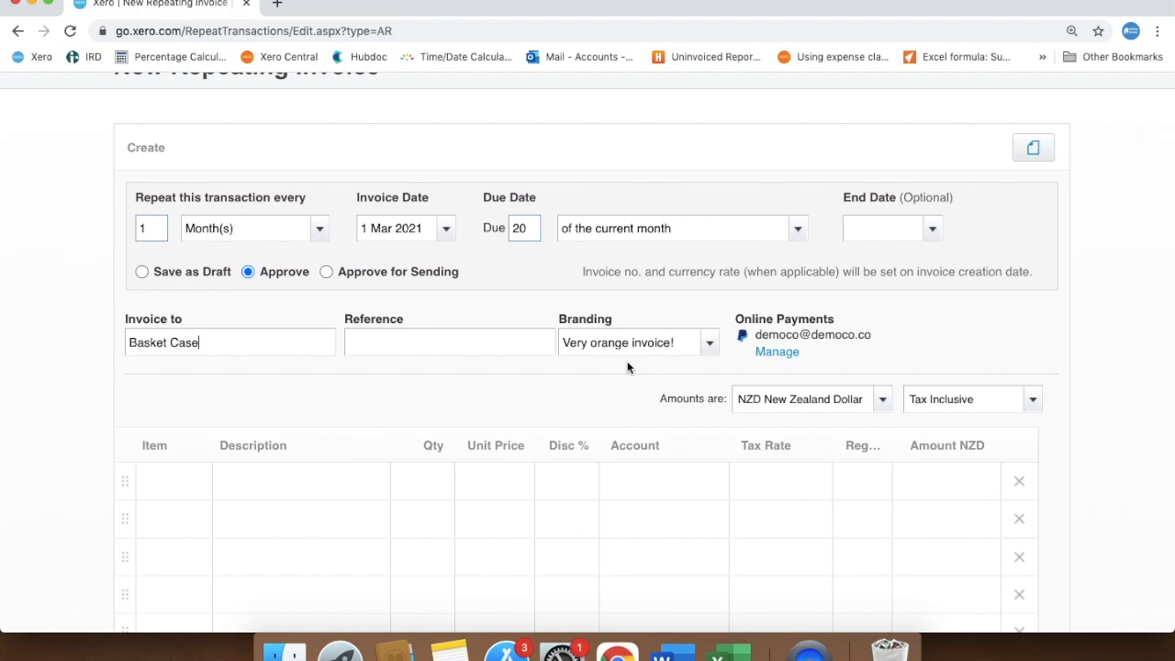
click(710, 347)
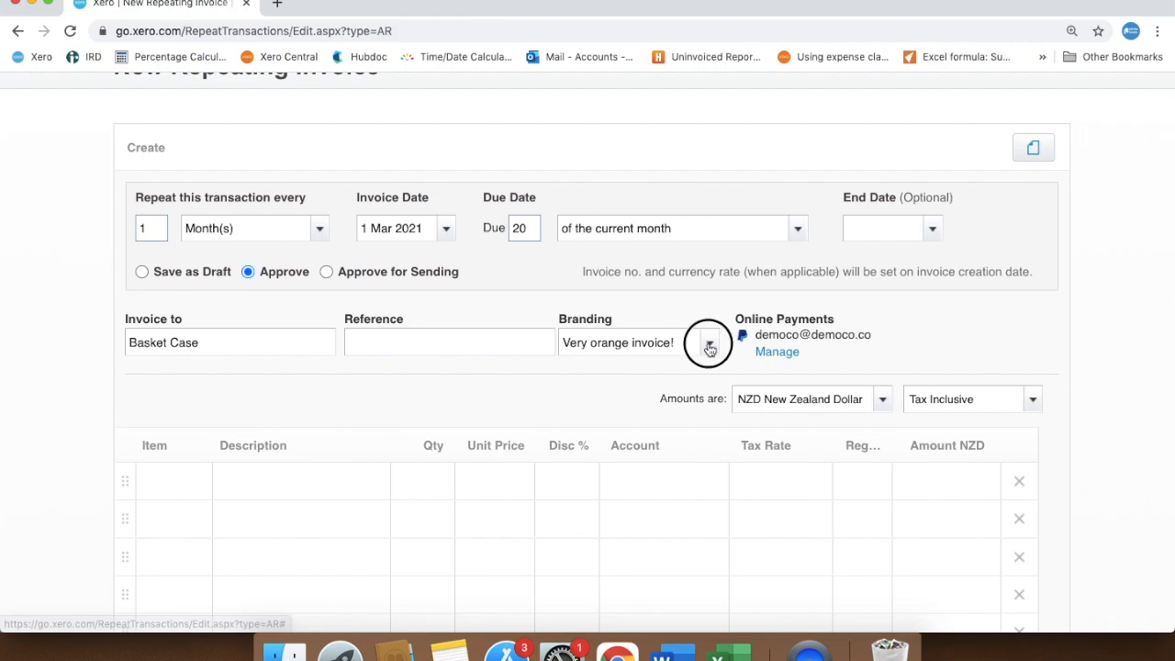
click(695, 371)
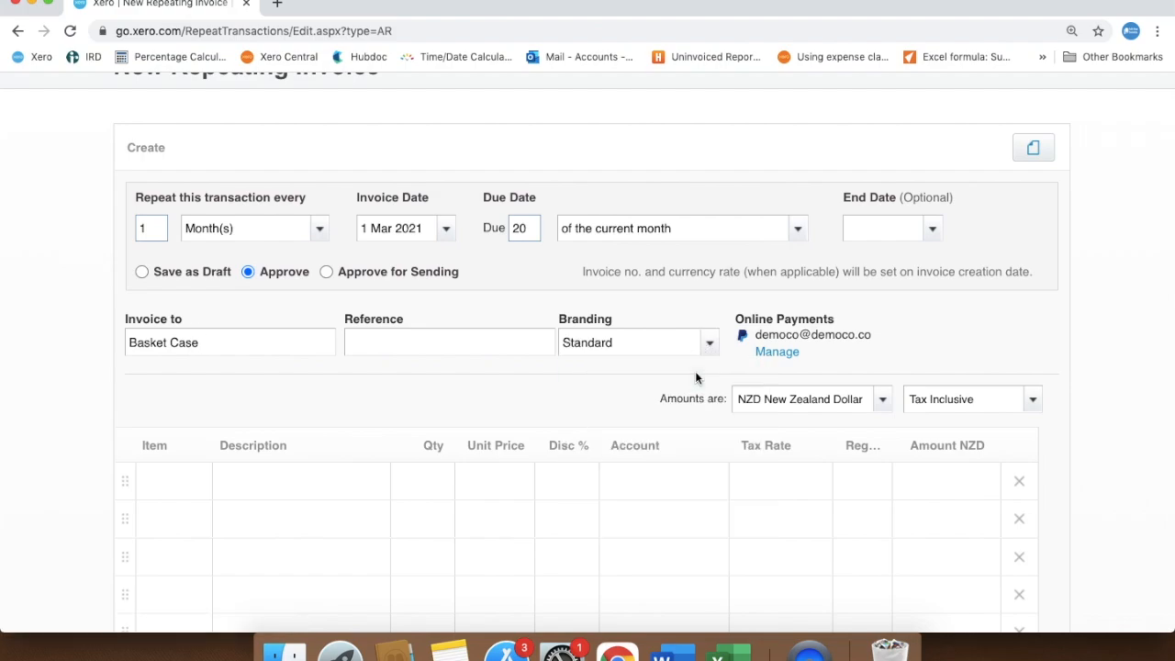
Describe the first line item as "Monthly rent" followed by the Month Year placeholder
click(290, 483)
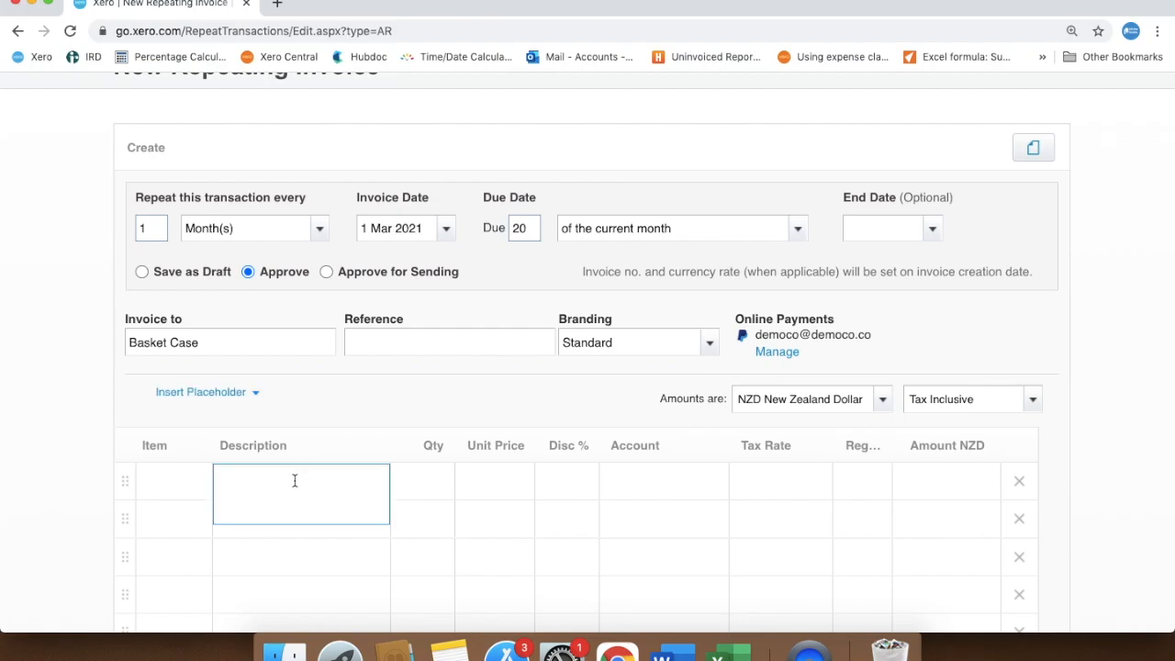
text(Monthly rent)
click(258, 400)
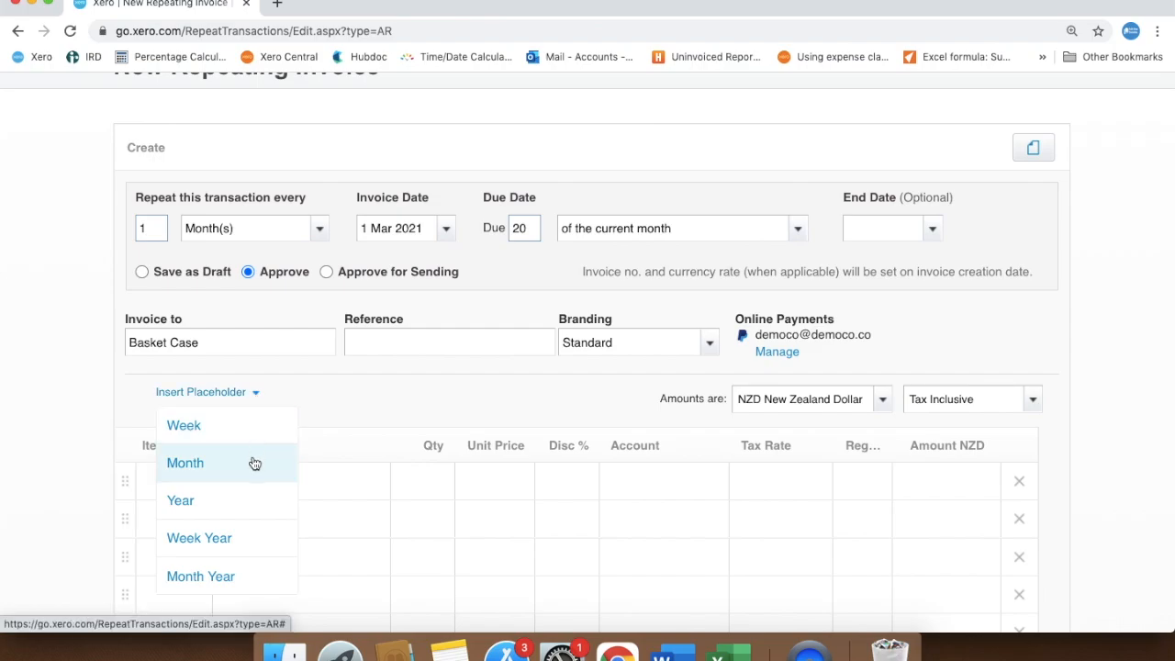
click(250, 573)
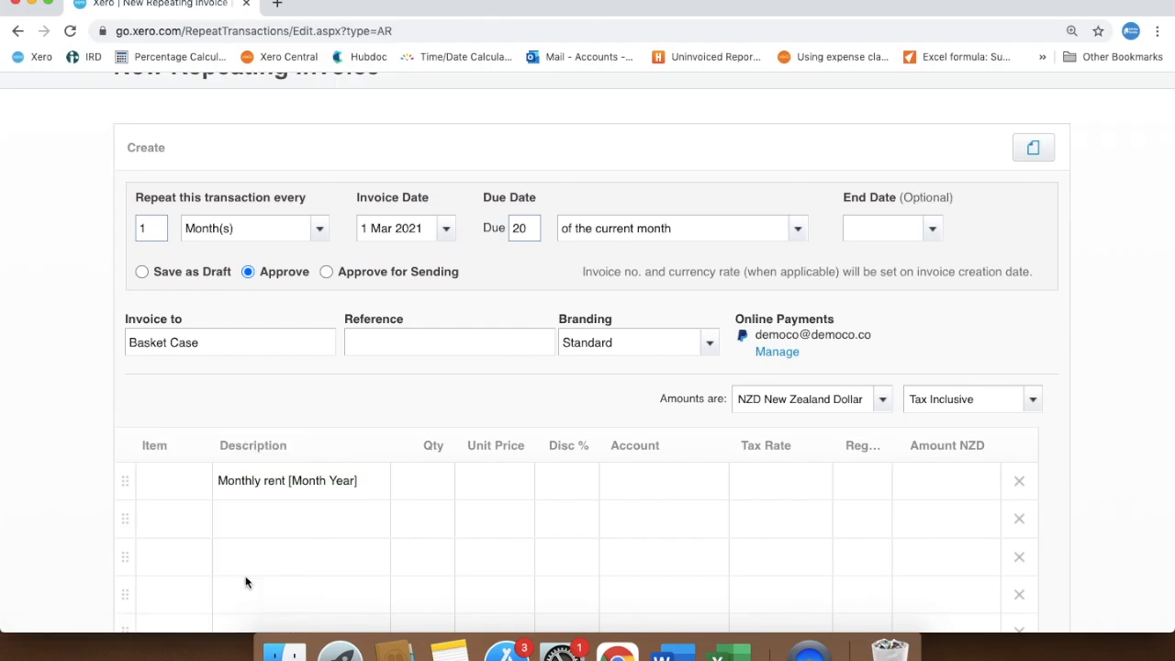
Give the monthly rent line a quantity of 1 and a unit price of 150
click(432, 482)
text(1)
click(500, 480)
text(150)
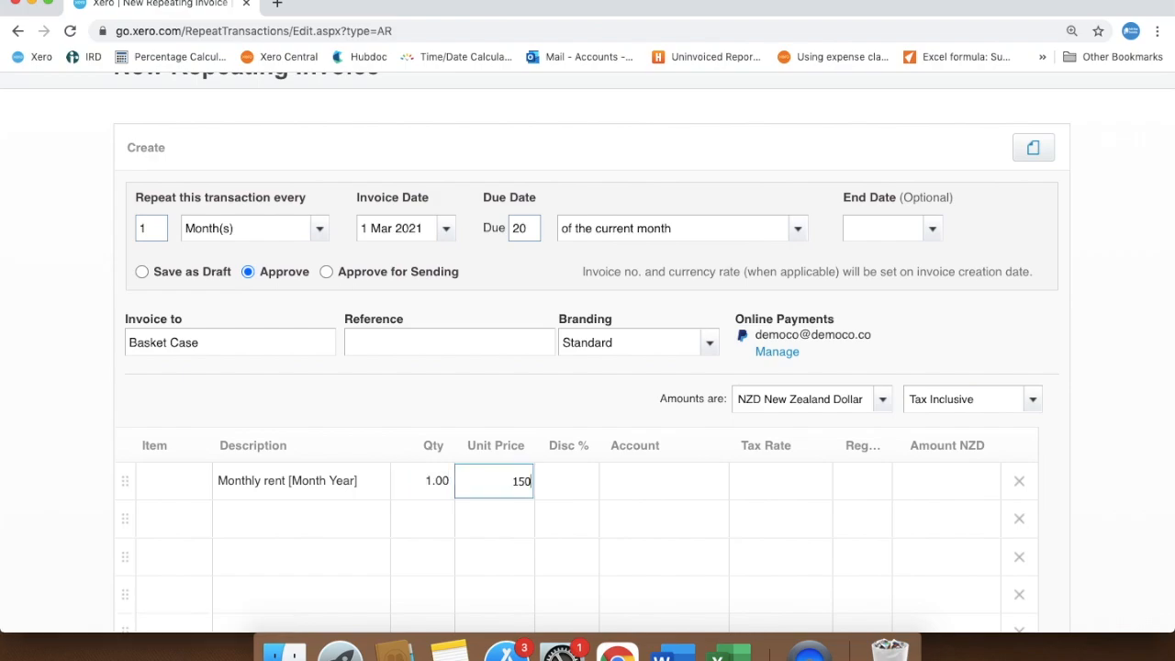
Assign the monthly rent line to the 200 - Sales account
click(648, 480)
text(sale)
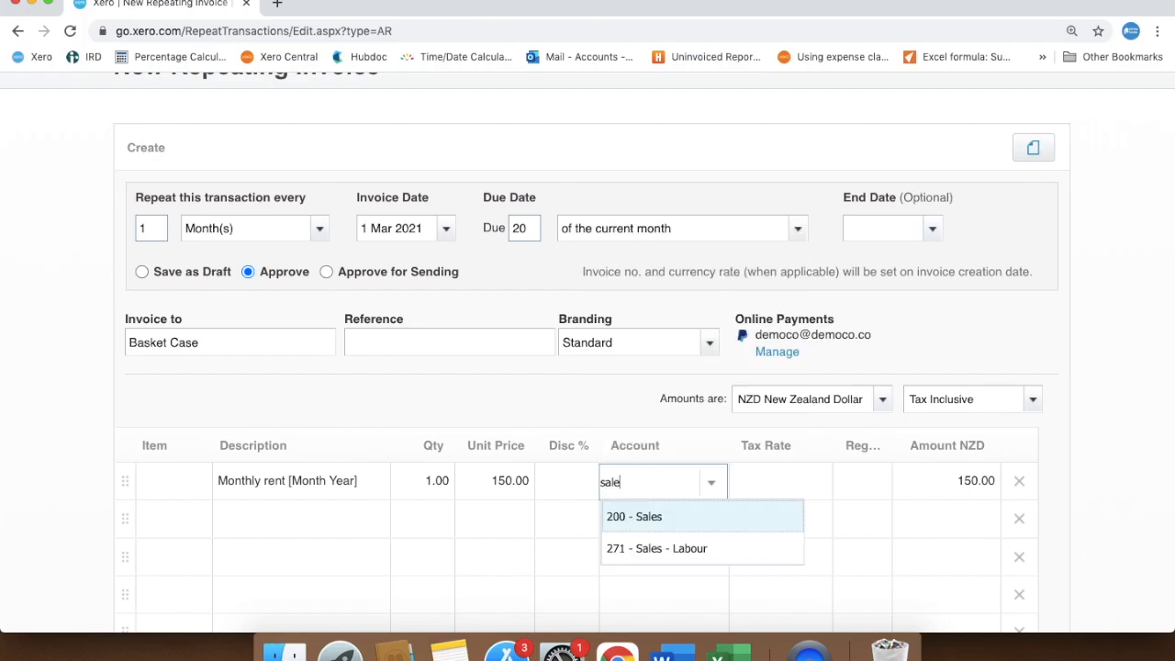
click(655, 516)
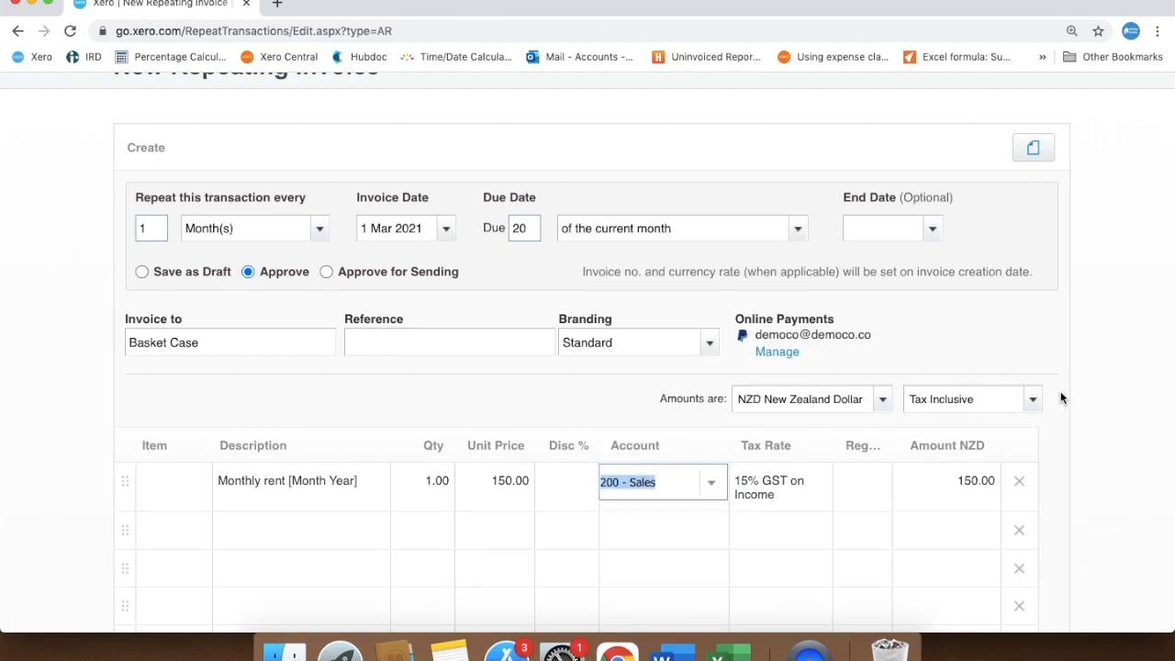
Make the repeating invoice's amounts Tax Exclusive and save the template
click(1041, 405)
click(1009, 428)
scroll(1048, 442, down, 5)
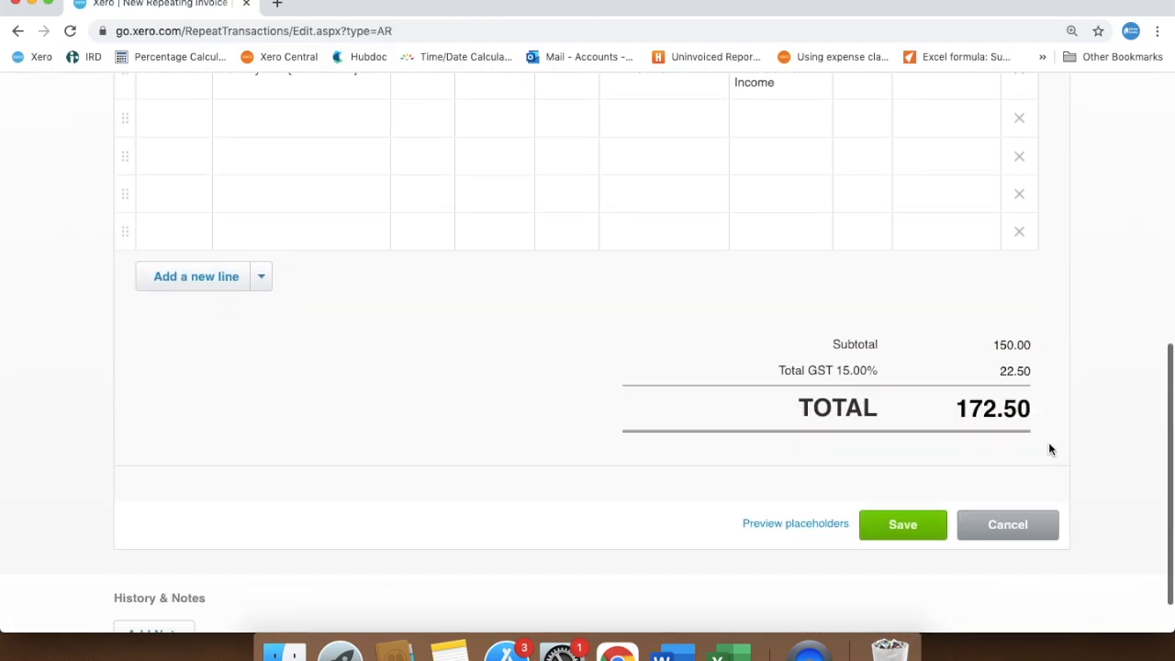
click(897, 521)
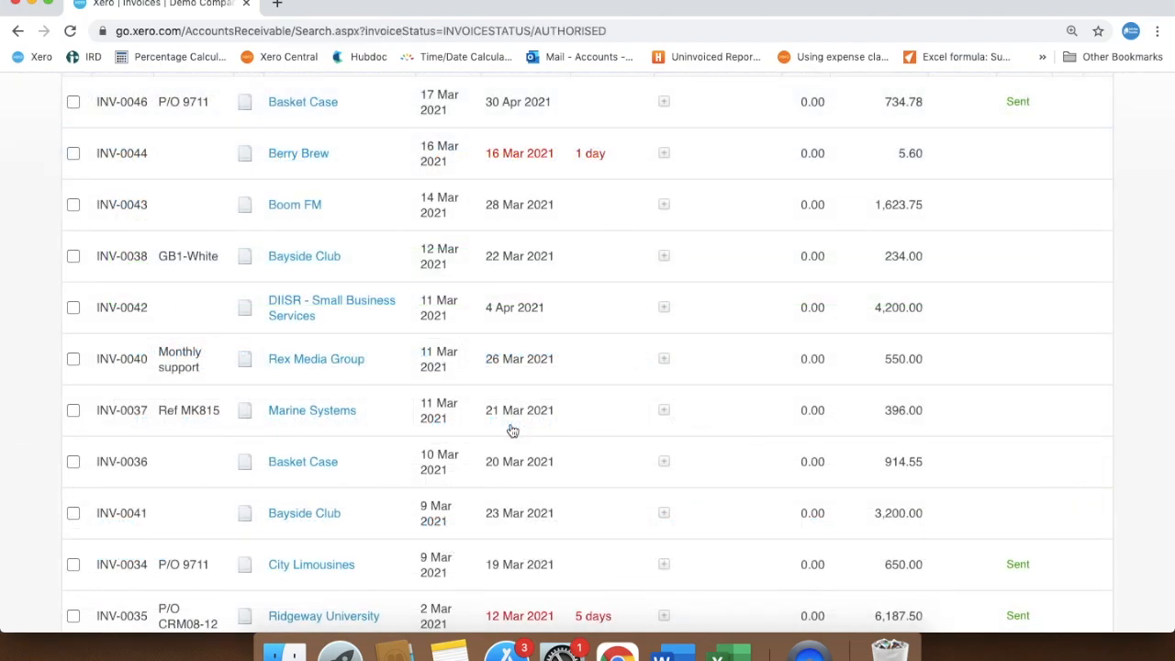
Open the Basket Case invoice dated 1 Mar 2021 from the invoices awaiting payment
scroll(512, 430, down, 1)
scroll(512, 430, down, 5)
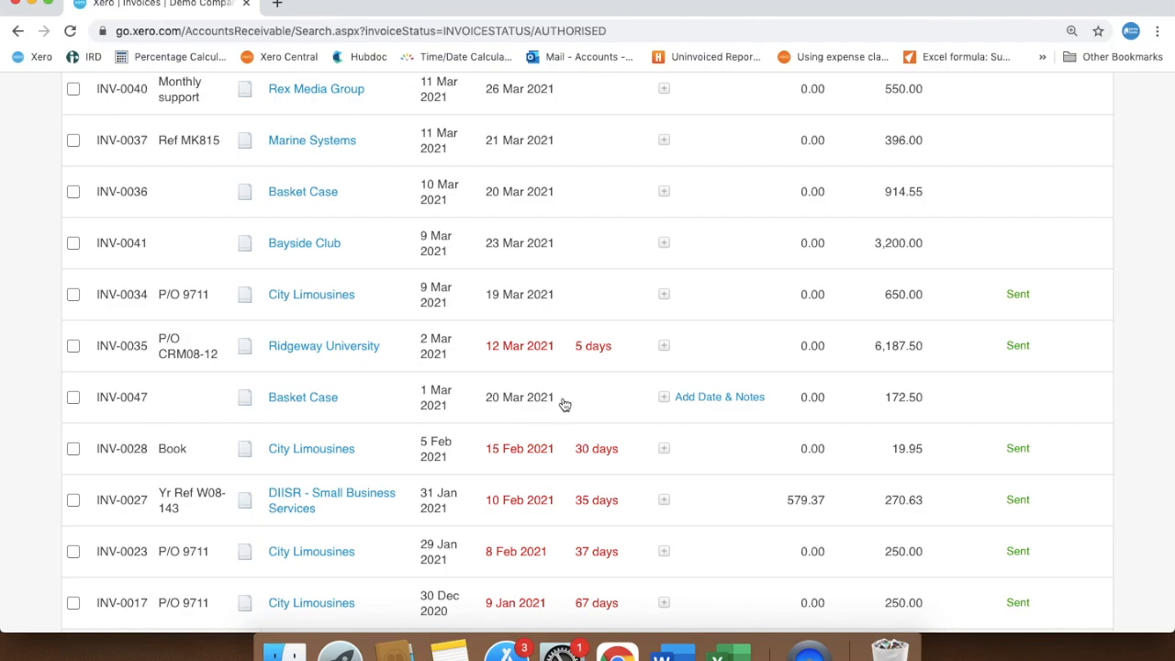
click(307, 410)
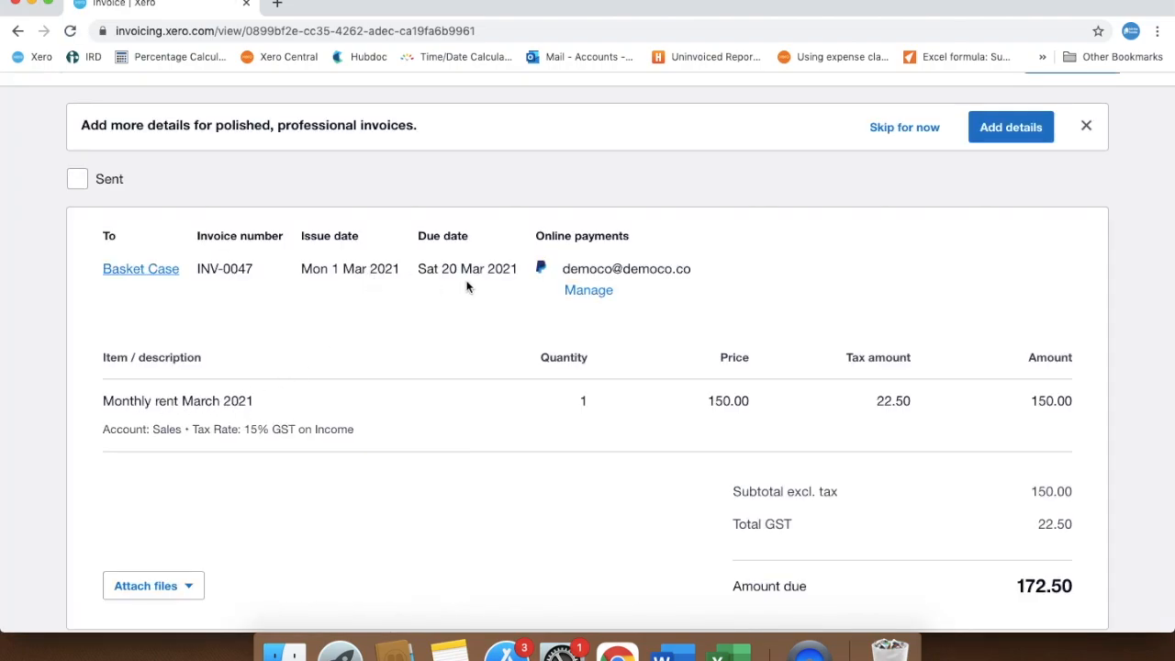
Email the monthly rent invoice to Basket Case using the default message
scroll(1074, 315, up, 4)
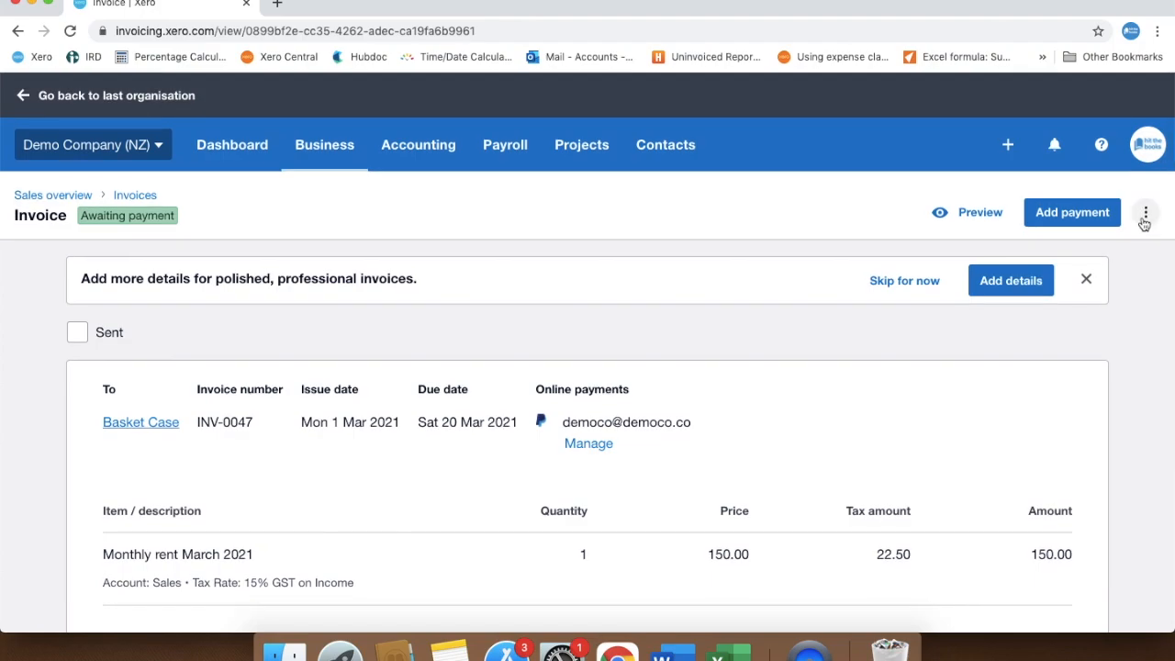
click(1145, 216)
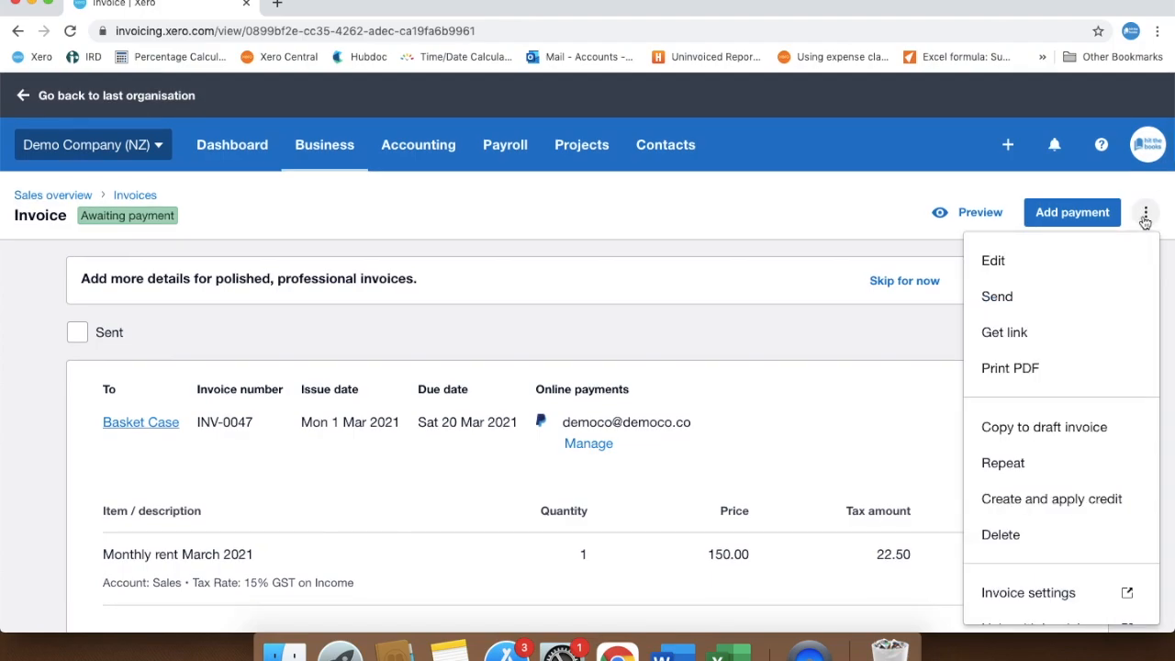
click(1036, 296)
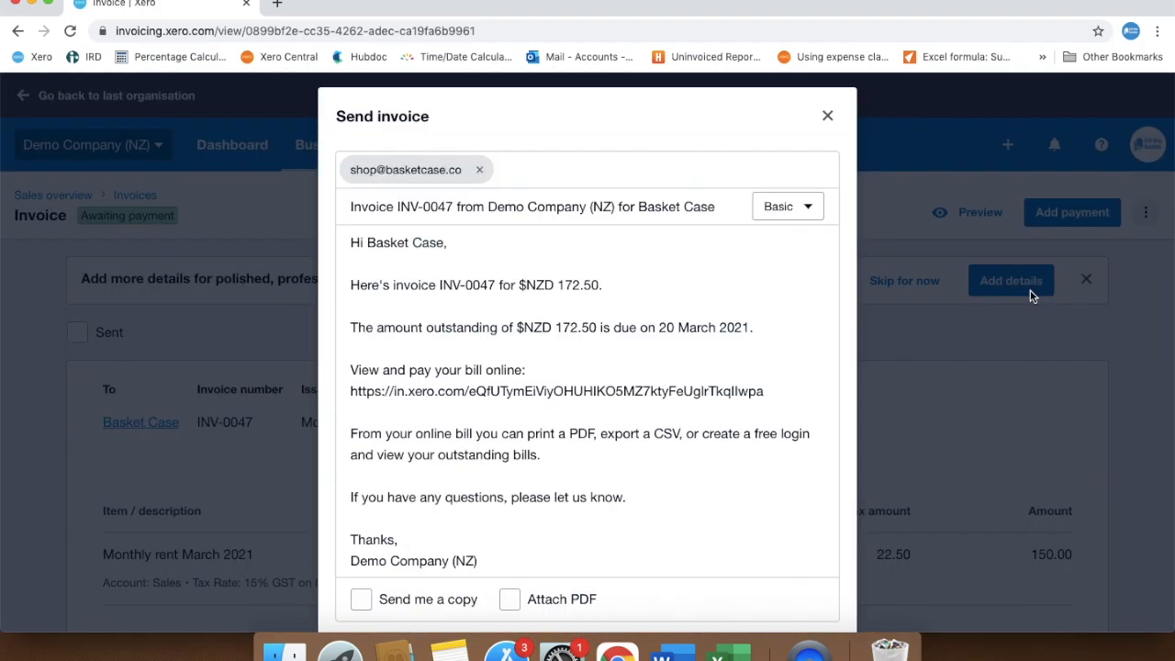
scroll(699, 449, down, 2)
click(796, 582)
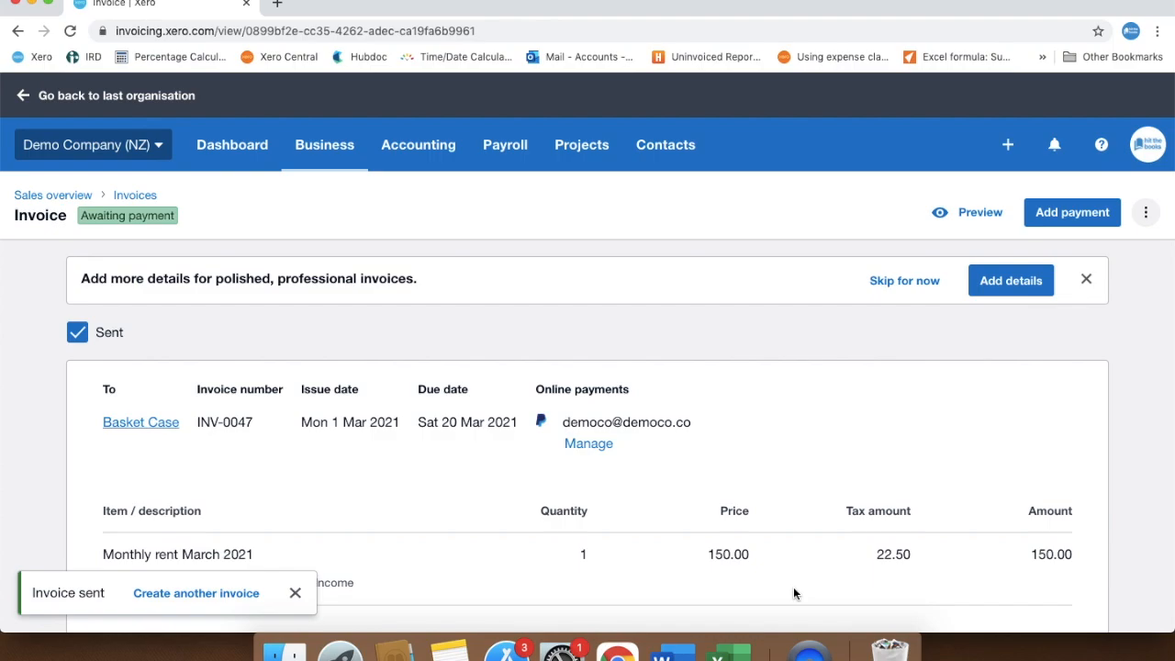
Reopen the Basket Case template from the repeating invoices, review its details and save it
click(326, 145)
click(327, 292)
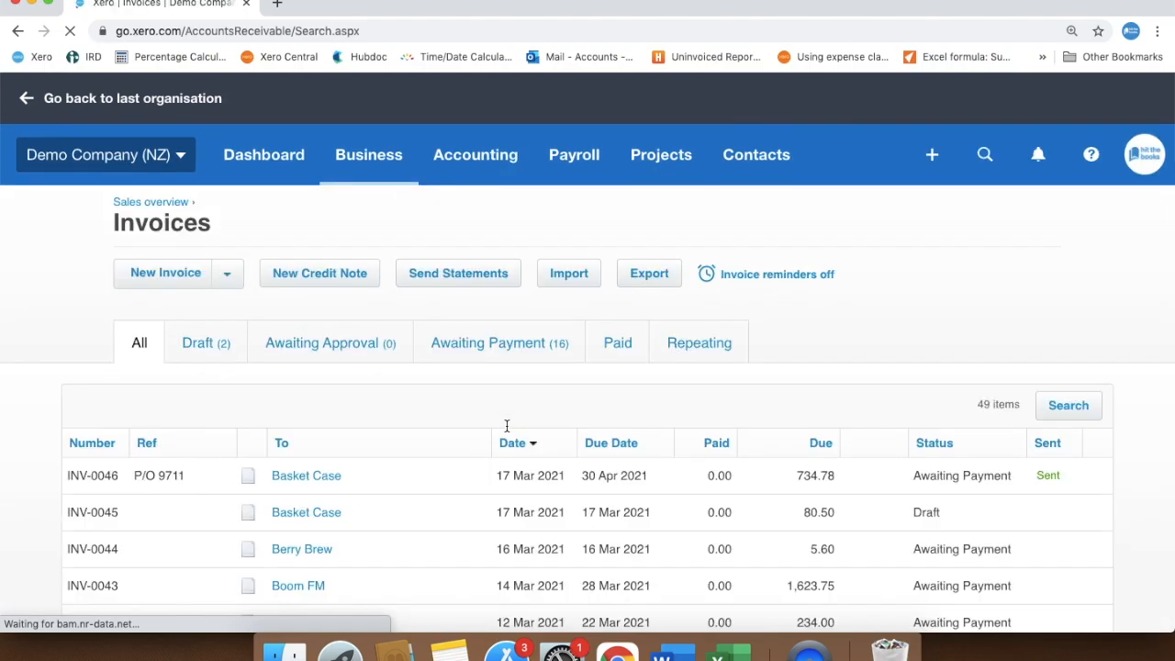
click(697, 354)
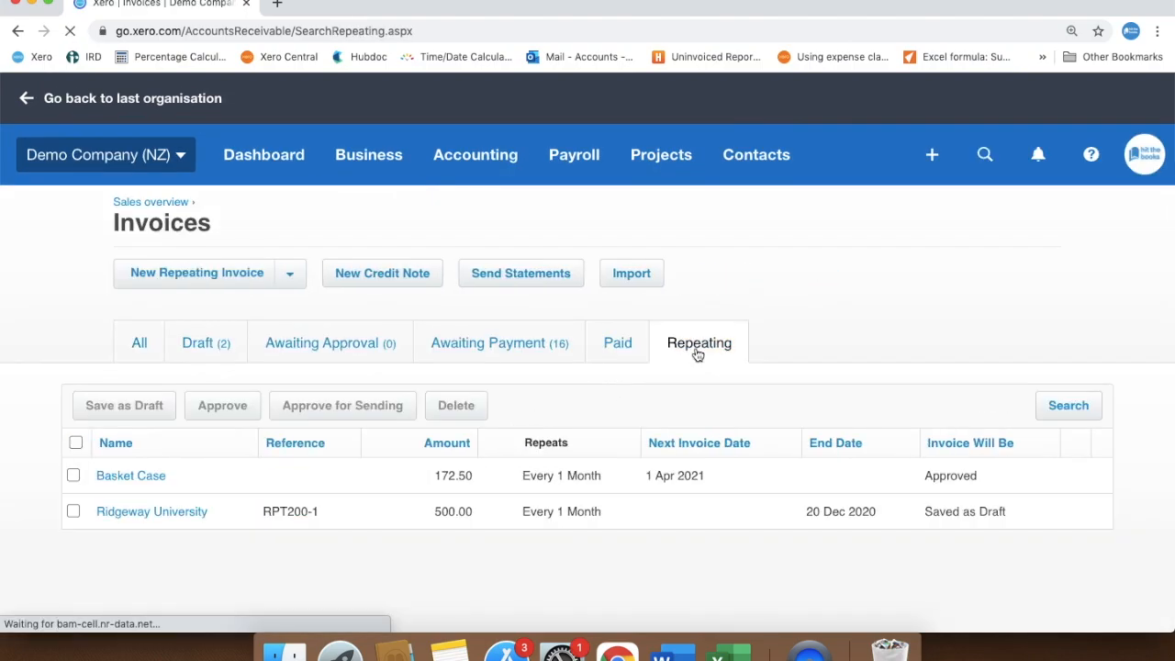
click(344, 492)
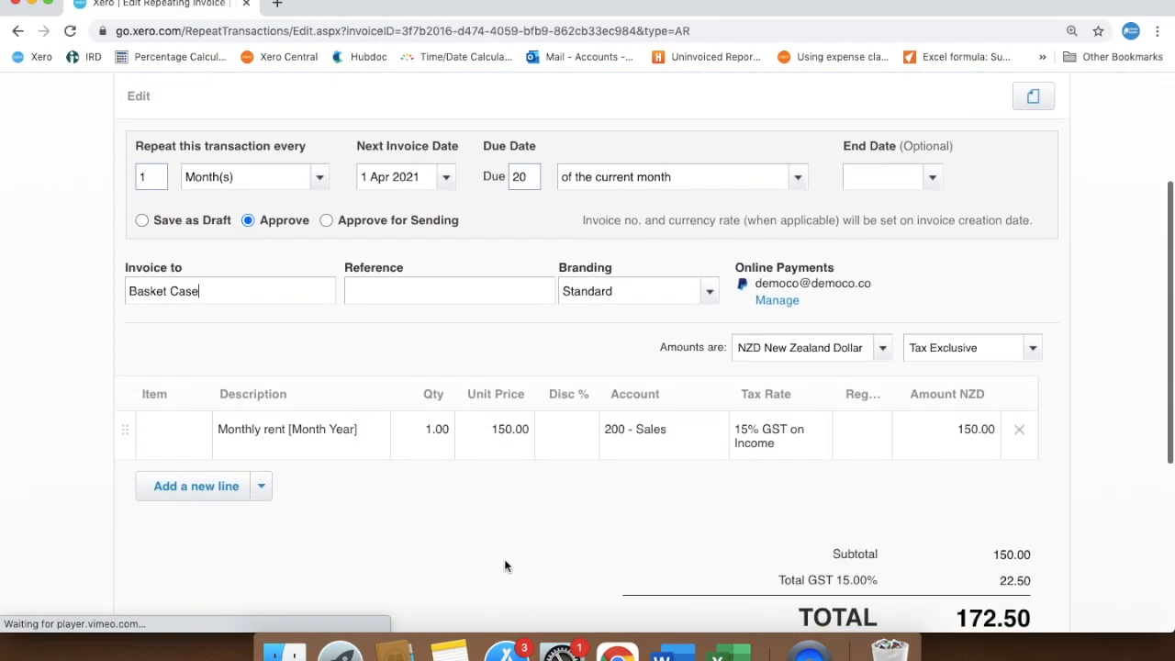
scroll(505, 566, down, 3)
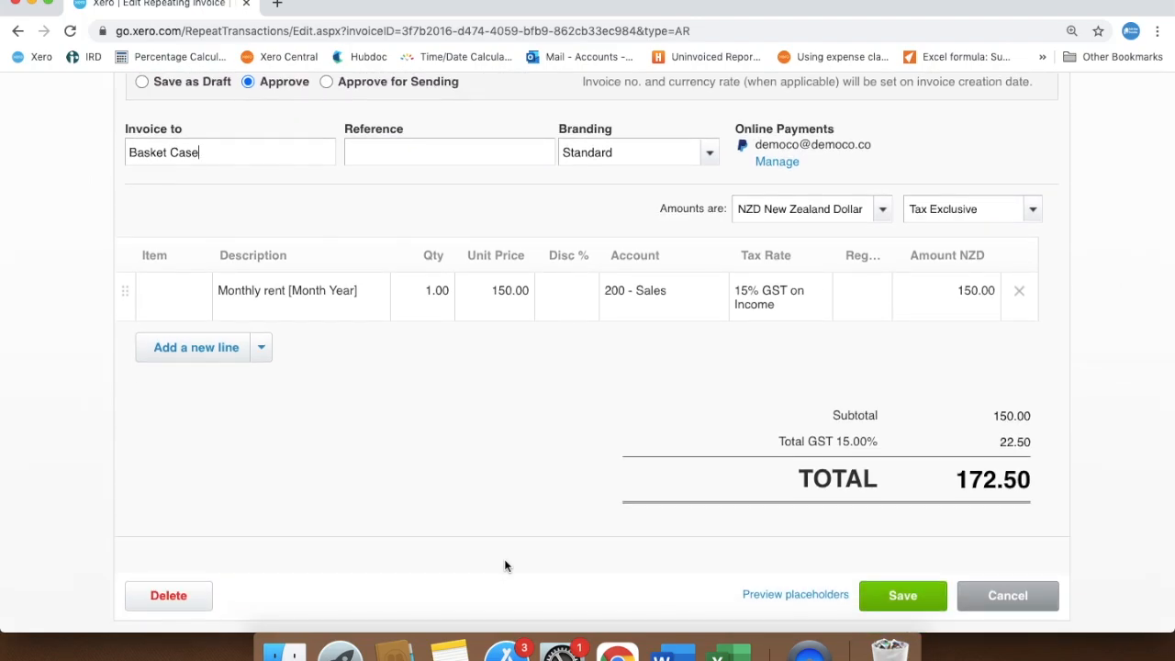
click(872, 597)
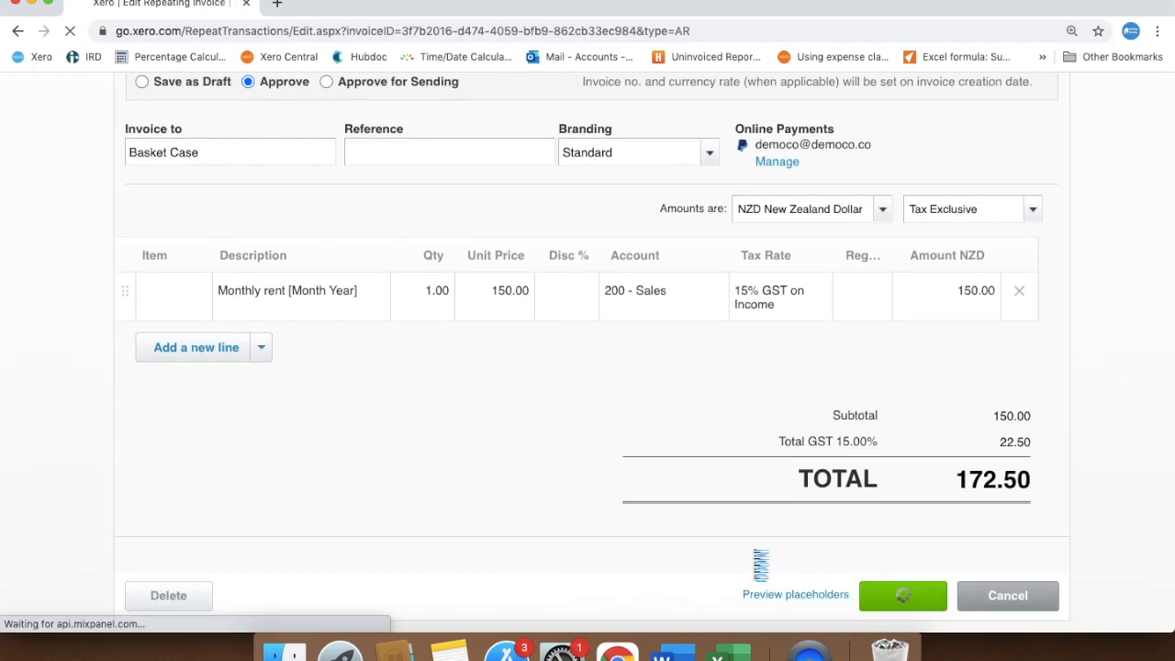